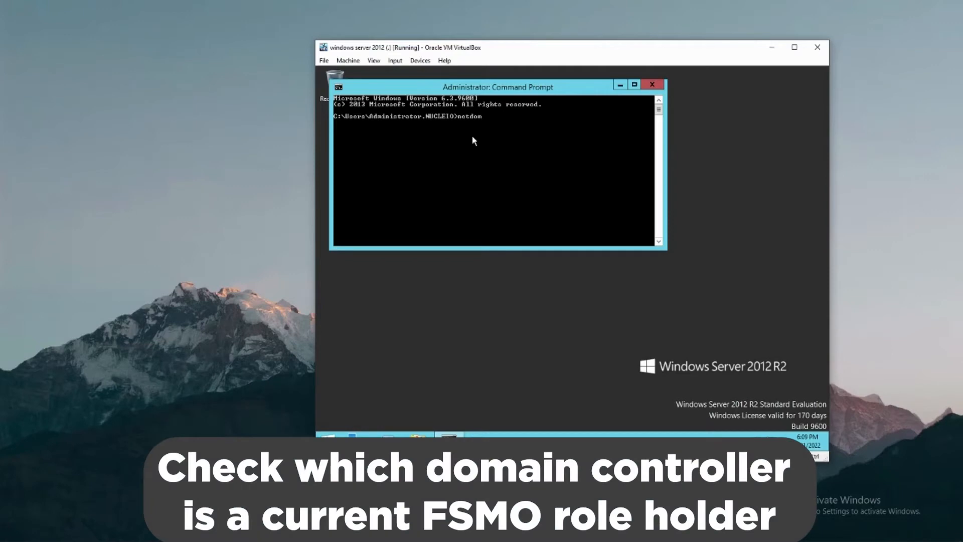
Run netdom query fsmo, examine which server holds each FSMO role, and minimise the Command Prompt.
type("fsmo")
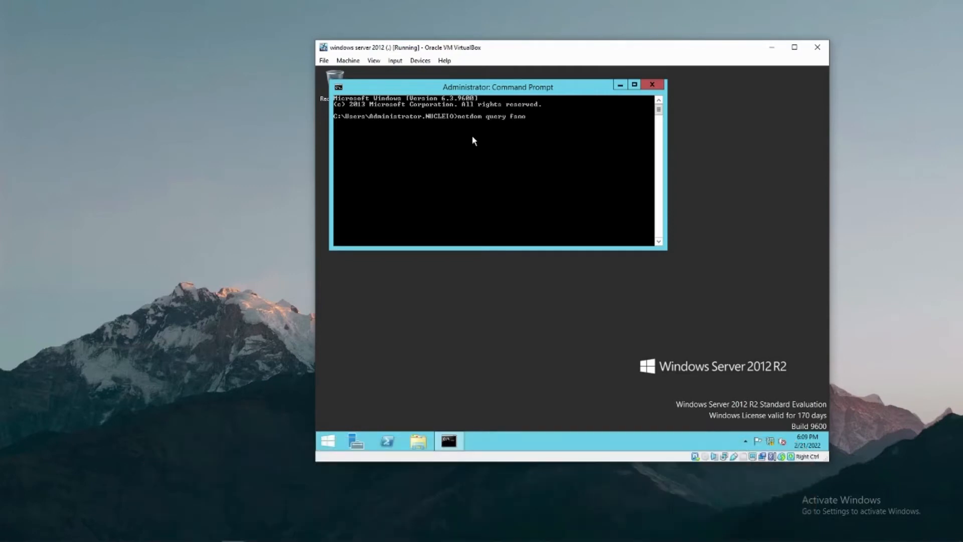
key("Return")
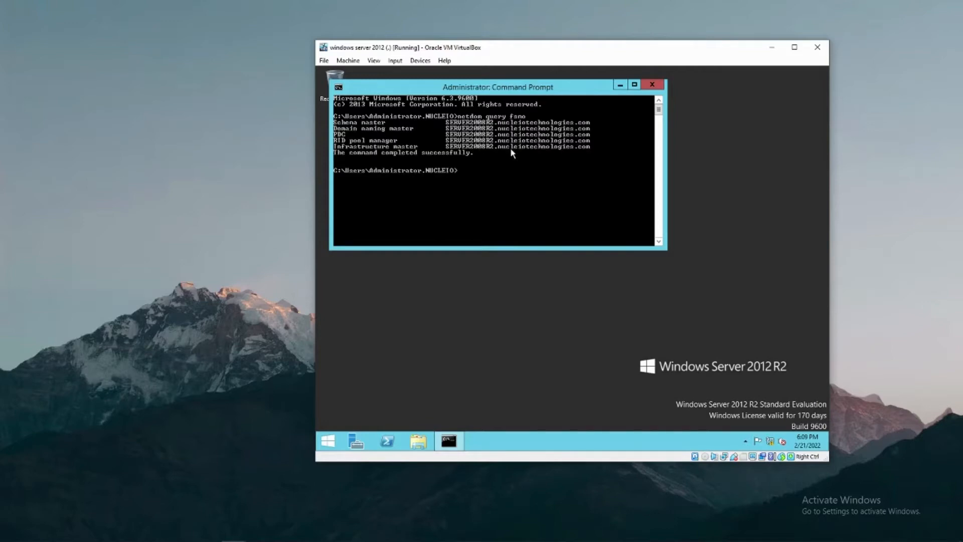
right_click(484, 135)
left_click(501, 136)
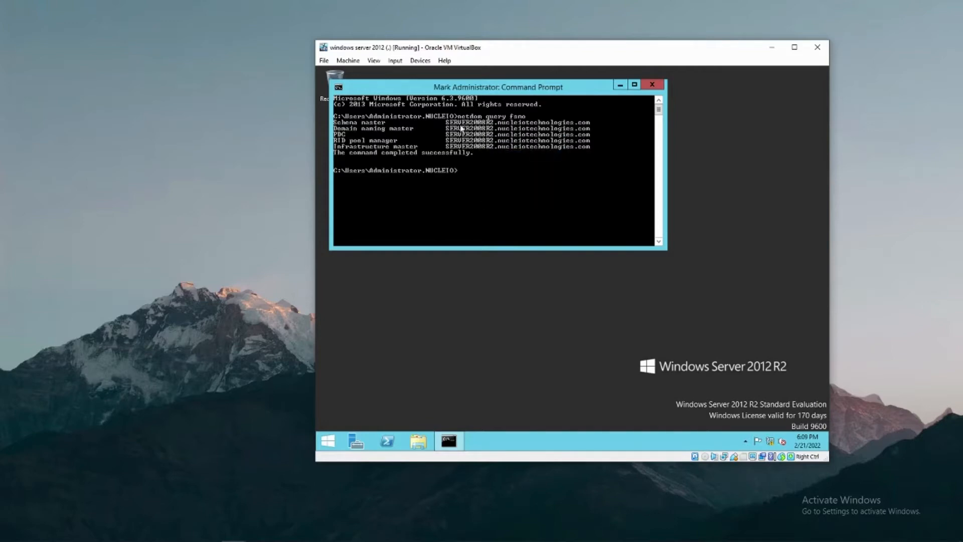
left_click_drag(443, 118, 494, 130)
left_click_drag(442, 146, 490, 150)
left_click(460, 135)
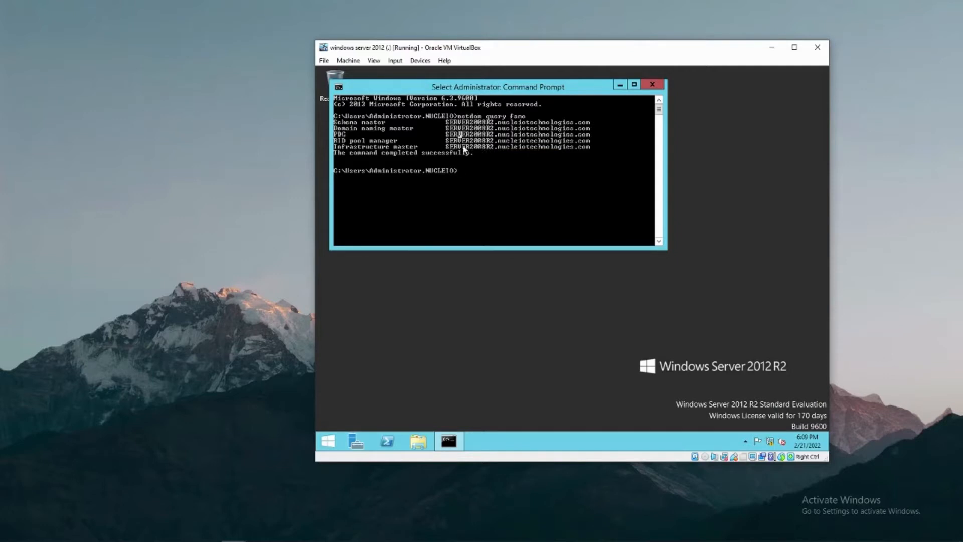
key("Escape")
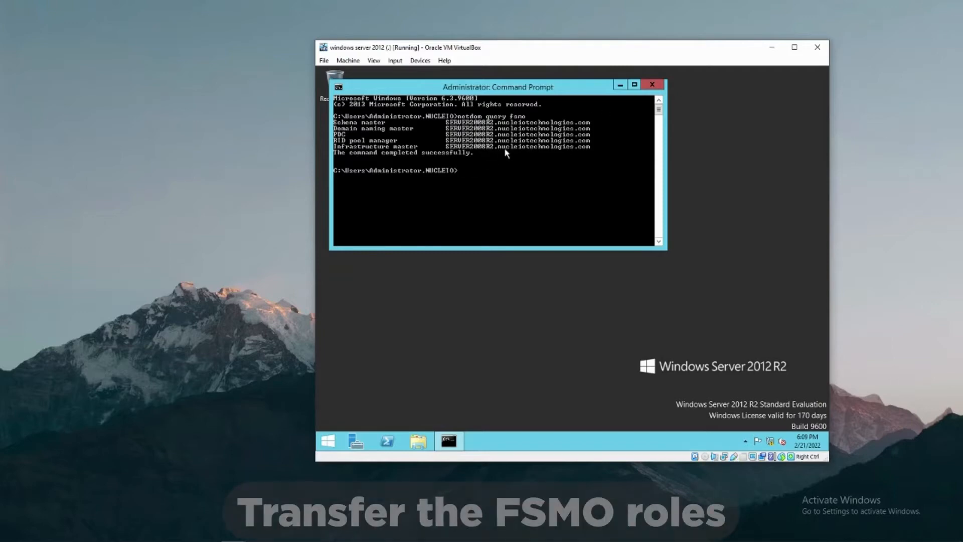
left_click(620, 86)
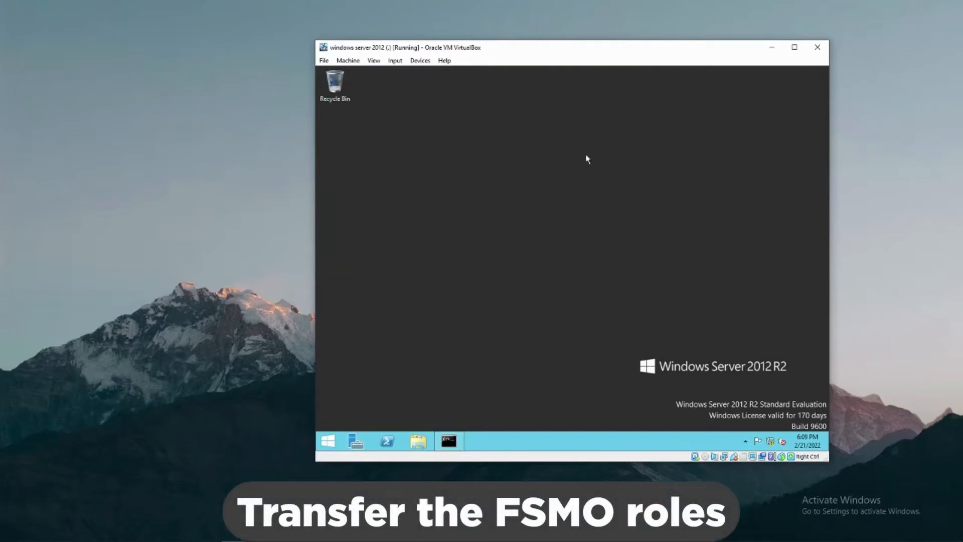
Open Active Directory Users and Computers from Server Manager and bring up the Operations Masters settings for the nucleiotechnologies.com domain.
left_click(354, 442)
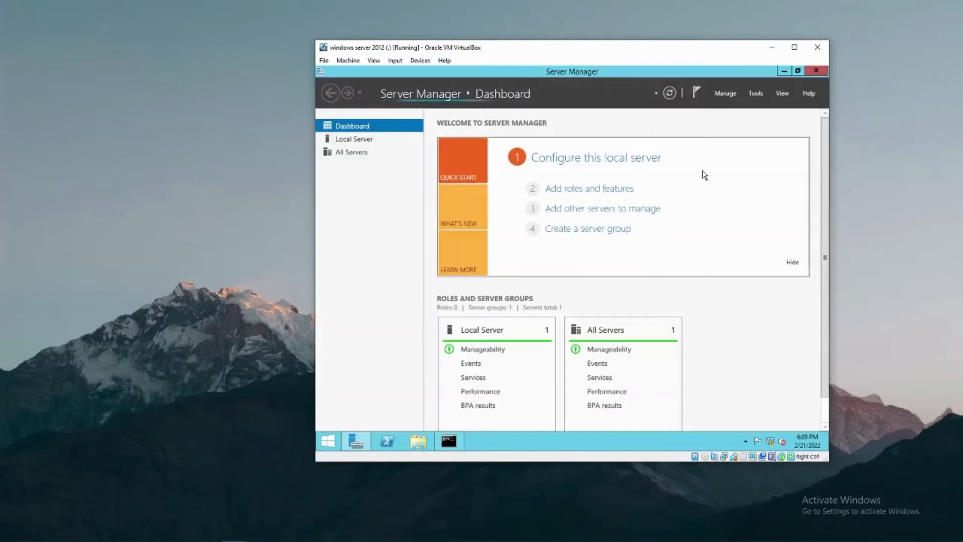
left_click(756, 93)
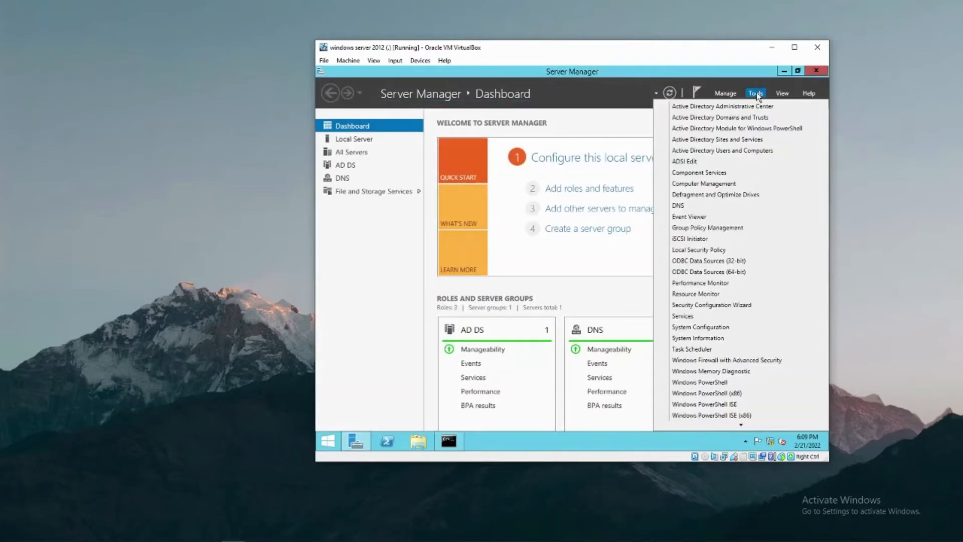
left_click(770, 151)
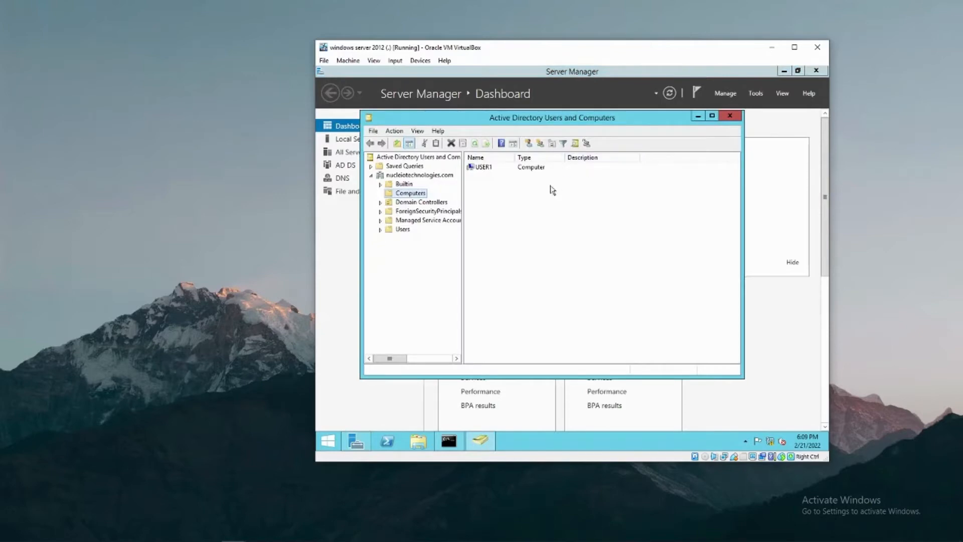
right_click(402, 175)
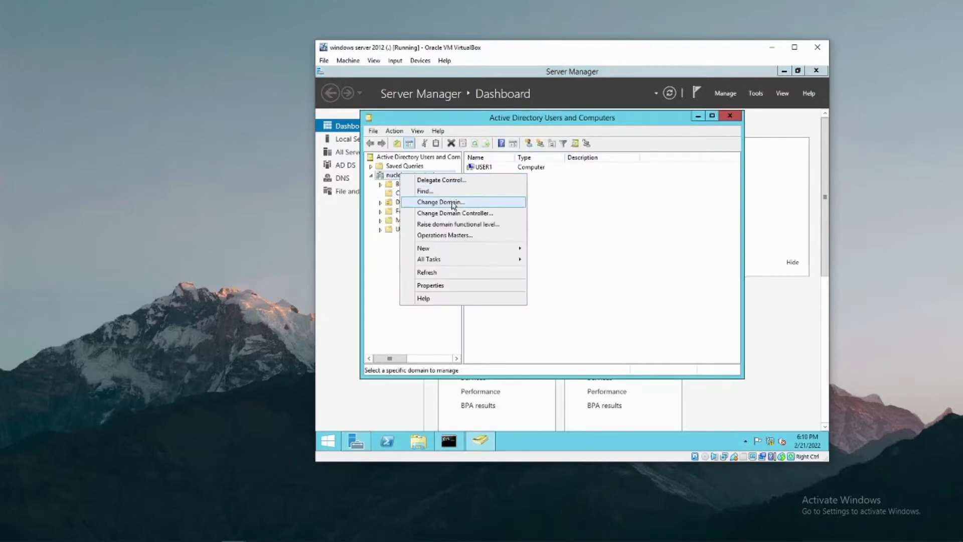
left_click(462, 233)
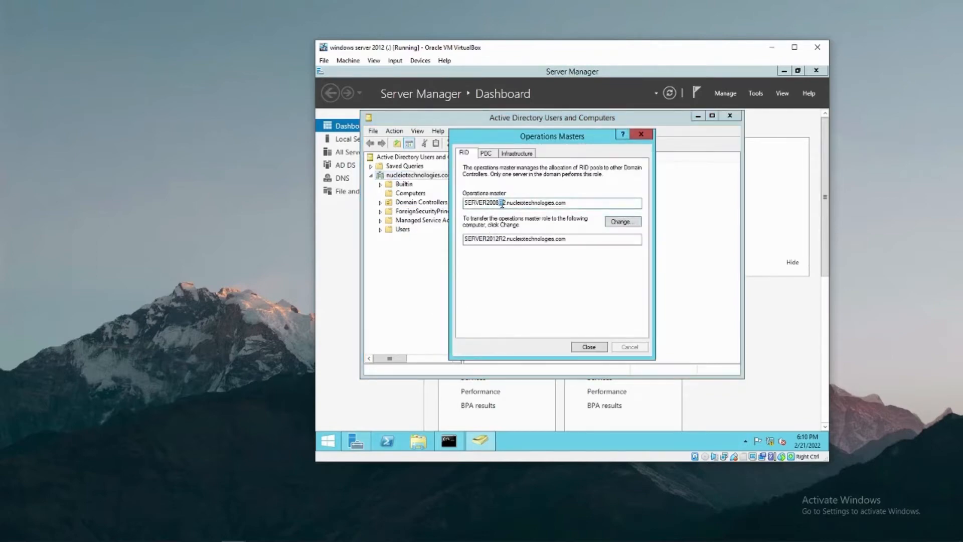
Transfer the RID operations master role to SERVER2012R2.nucleiotechnologies.com and check the new role holder.
left_click_drag(500, 203, 486, 203)
left_click_drag(490, 240, 506, 240)
left_click(614, 222)
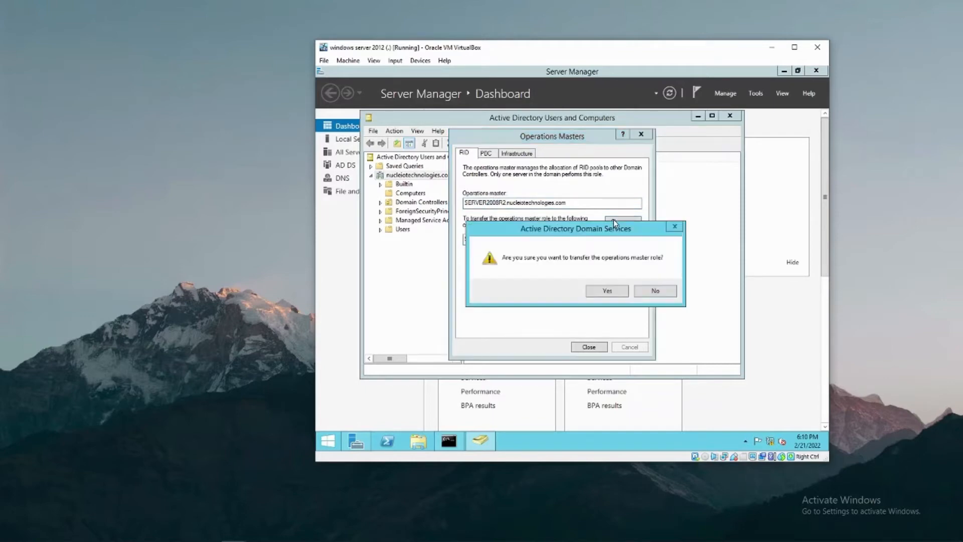
left_click(602, 291)
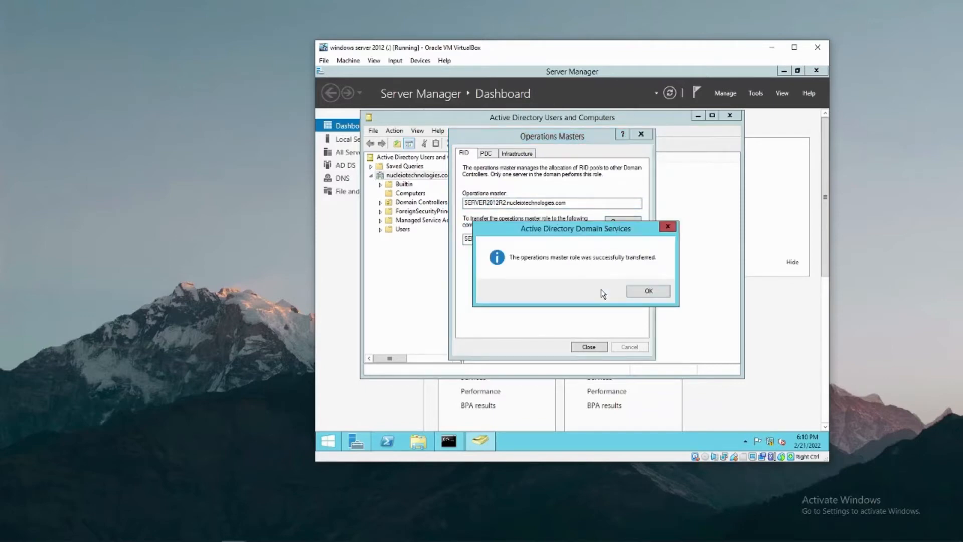
left_click(647, 292)
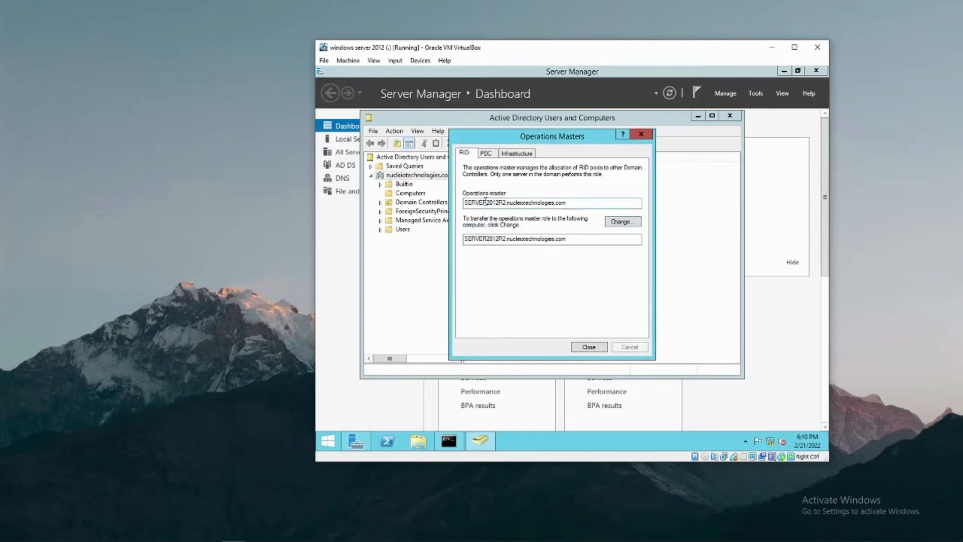
left_click_drag(485, 201, 499, 203)
Transfer the PDC operations master role to SERVER2012R2.nucleiotechnologies.com.
left_click(486, 154)
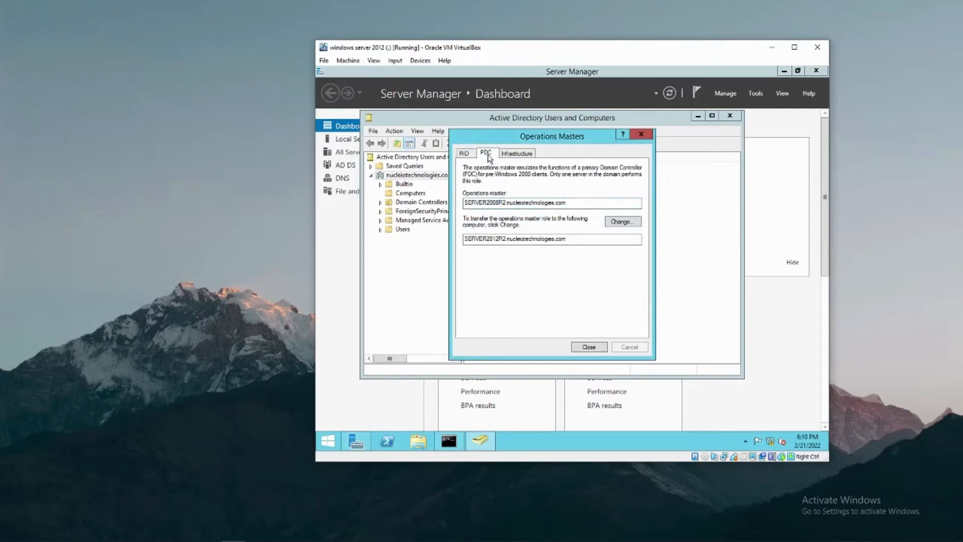
left_click(609, 220)
left_click(602, 289)
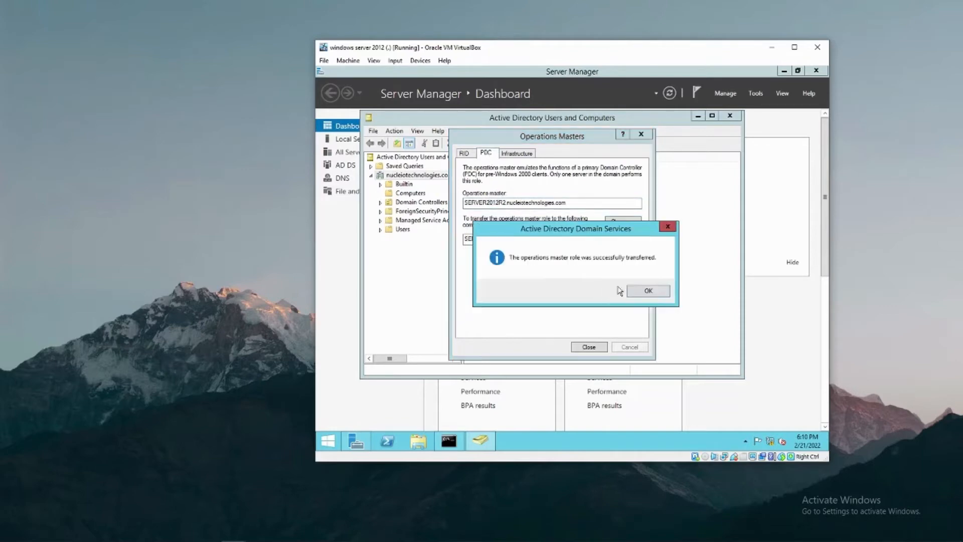
left_click(637, 290)
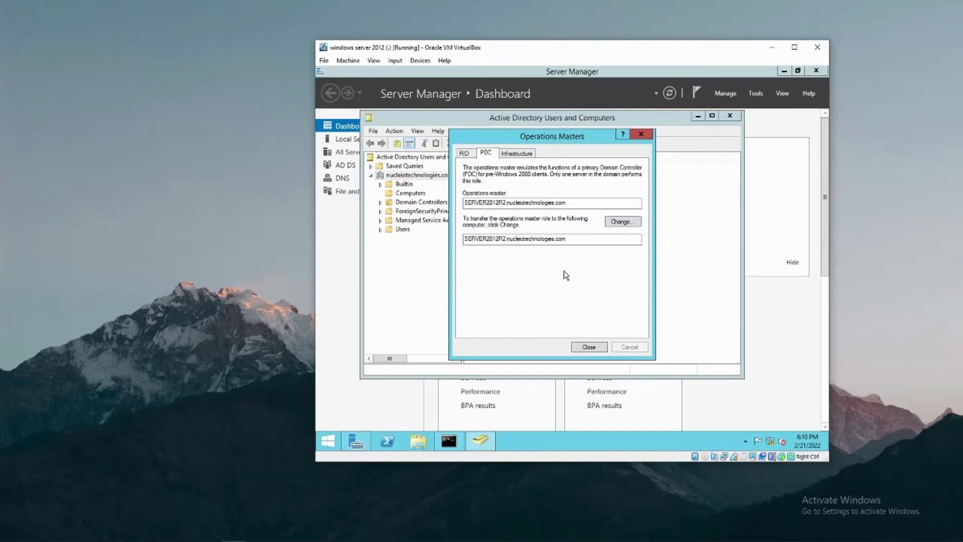
Transfer the Infrastructure operations master role to SERVER2012R2.nucleiotechnologies.com and close the Operations Masters dialog.
left_click(517, 155)
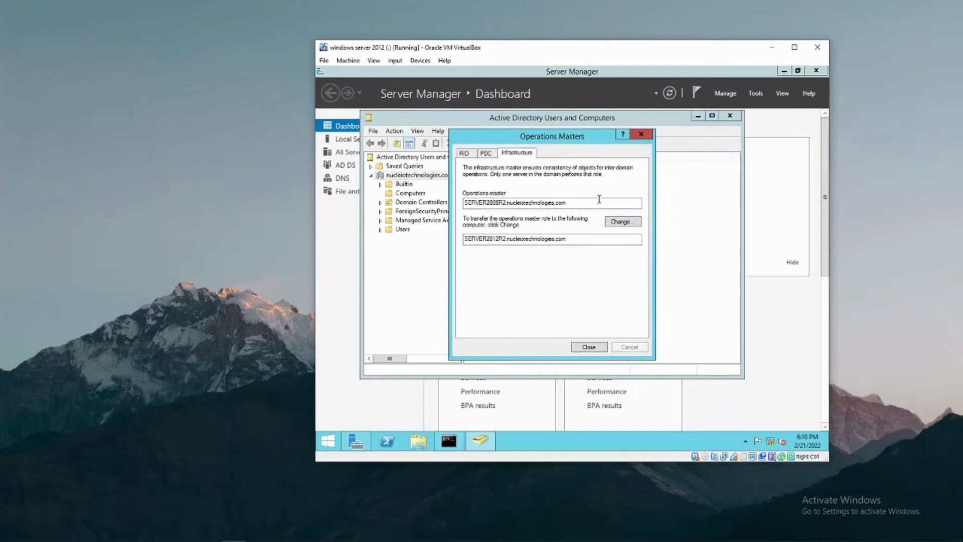
left_click(620, 222)
left_click(598, 291)
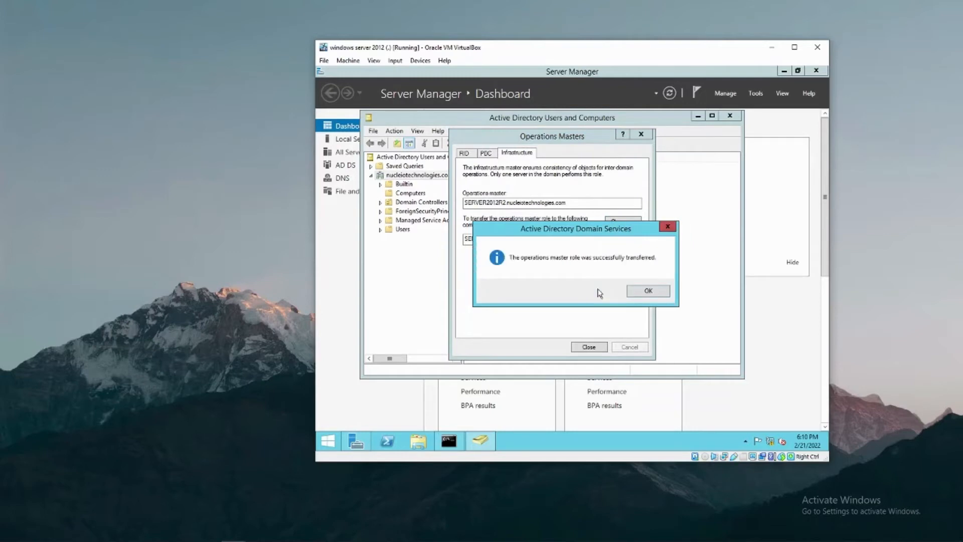
left_click(642, 290)
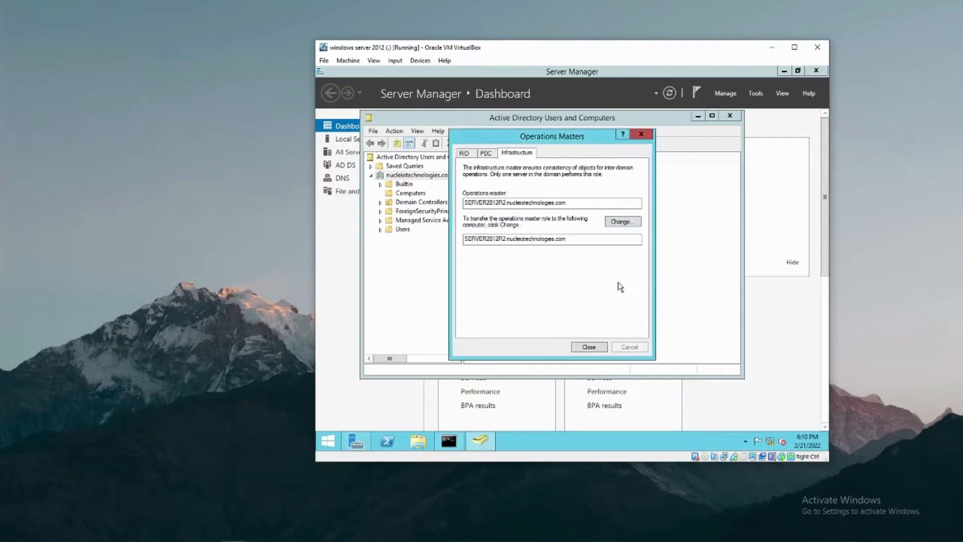
left_click(585, 347)
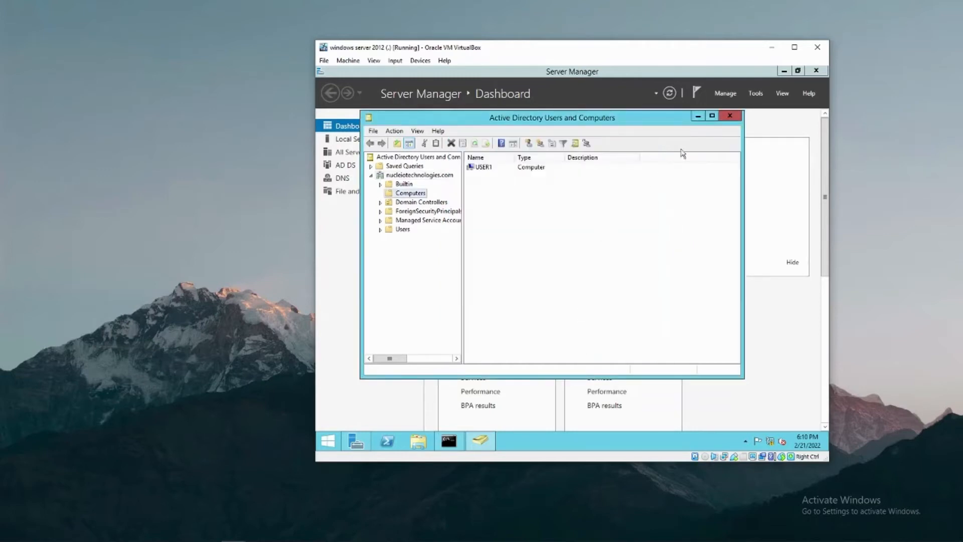
Close Active Directory Users and Computers and open Active Directory Domains and Trusts from Server Manager.
left_click(724, 119)
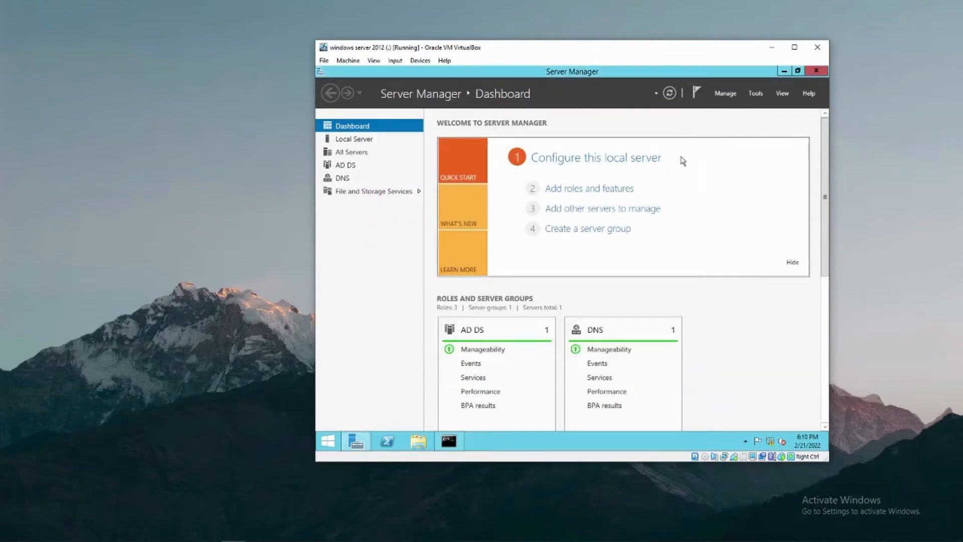
left_click(756, 94)
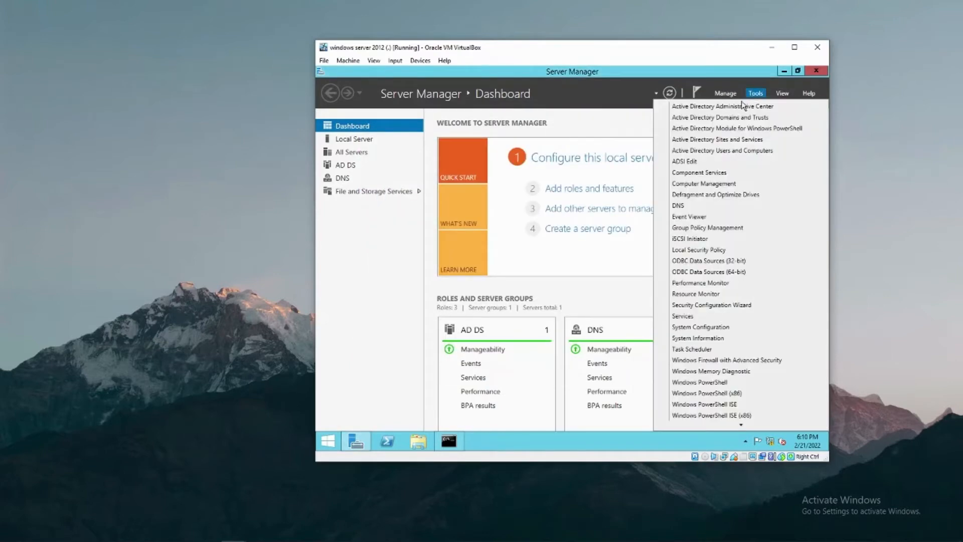
left_click(739, 118)
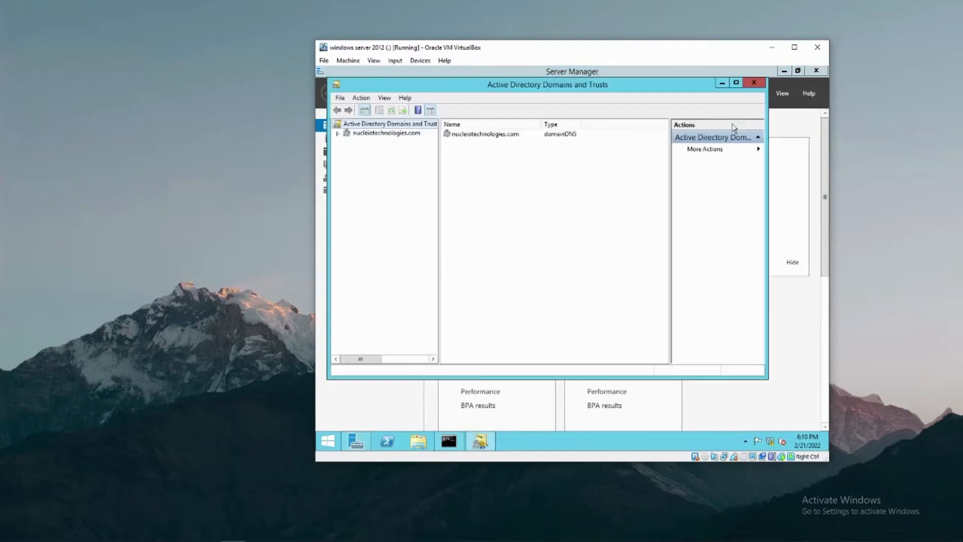
left_click(385, 134)
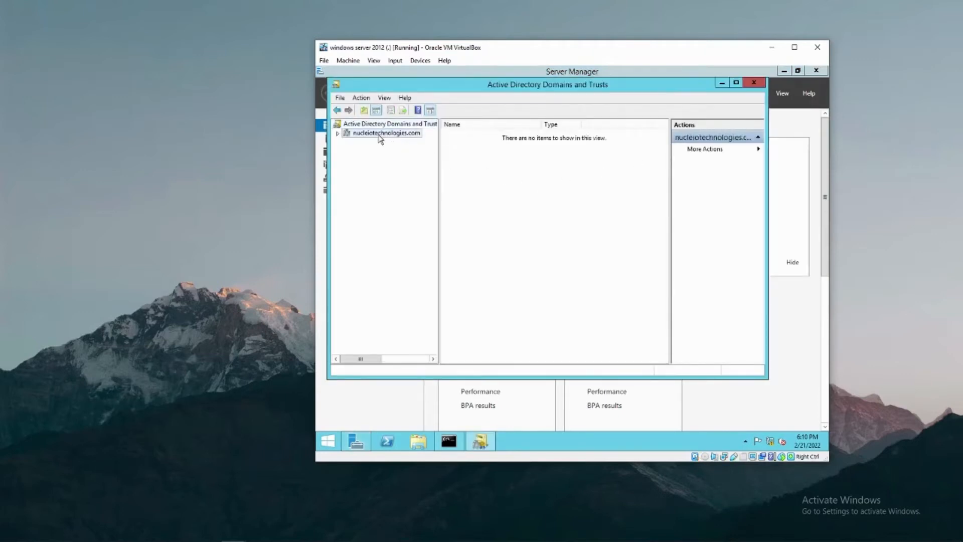
right_click(379, 134)
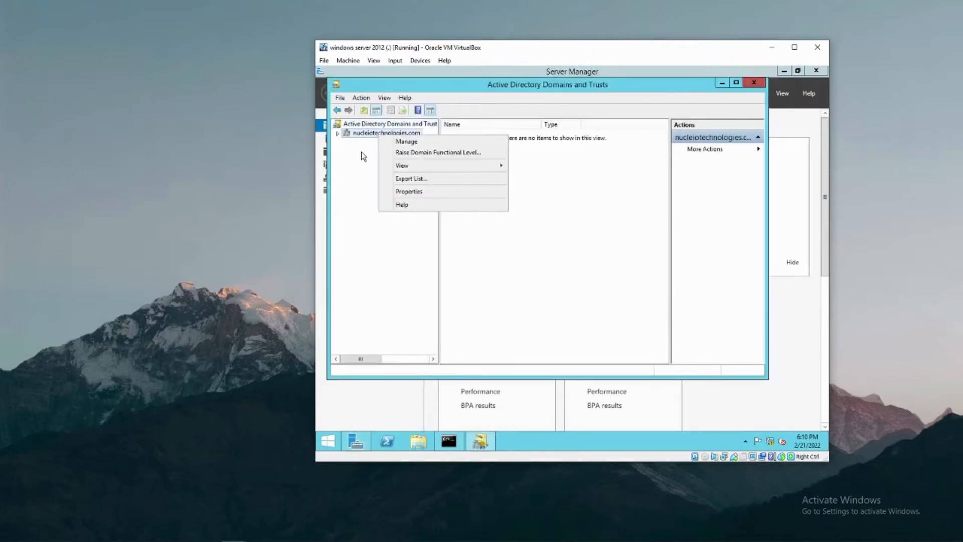
left_click(355, 173)
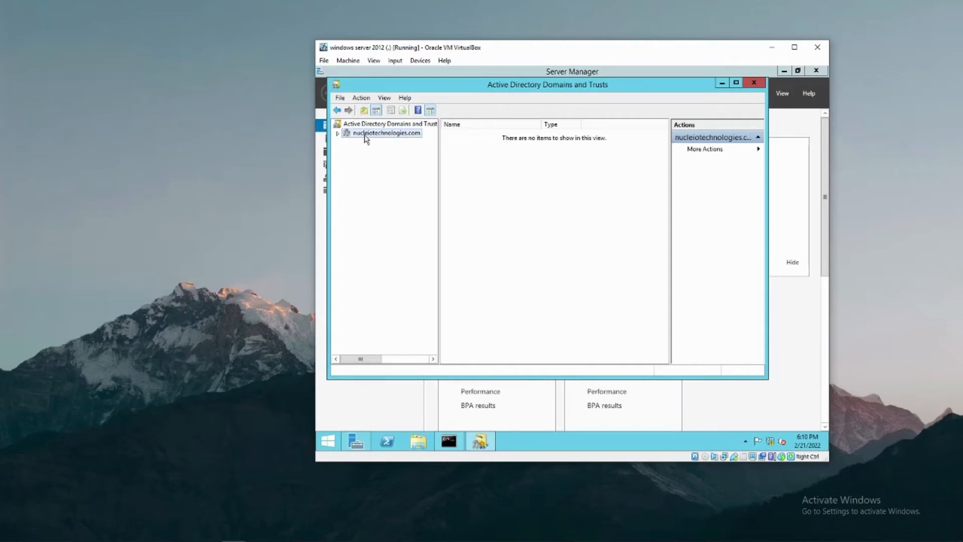
right_click(365, 133)
Transfer the domain naming operations master role to SERVER2012R2.nucleiotechnologies.com from the Domains and Trusts root node, and minimise the console.
left_click(364, 125)
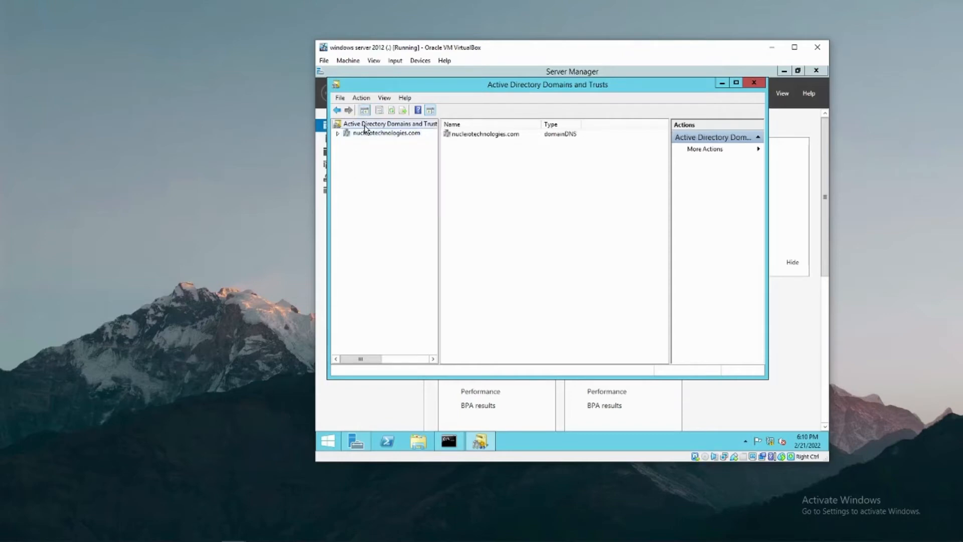
right_click(365, 125)
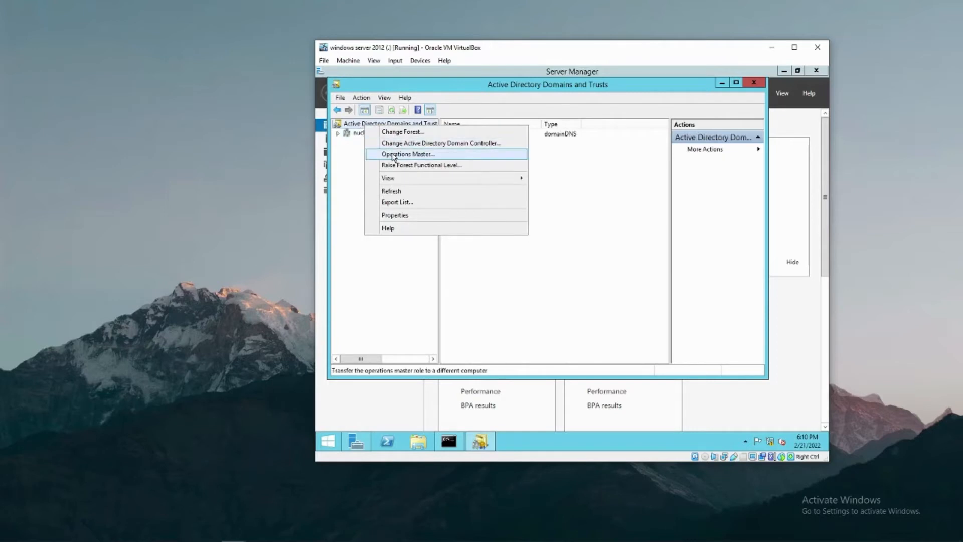
left_click(394, 155)
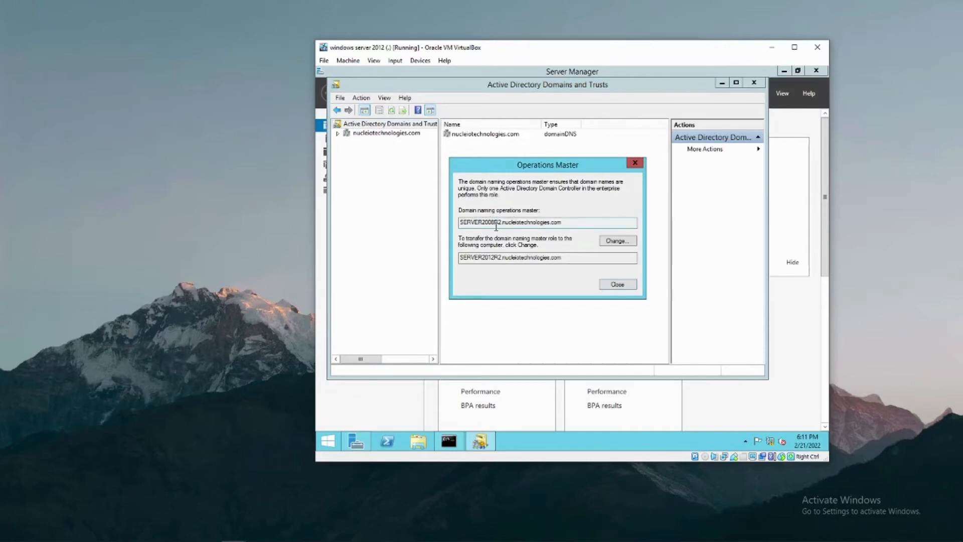
left_click(627, 240)
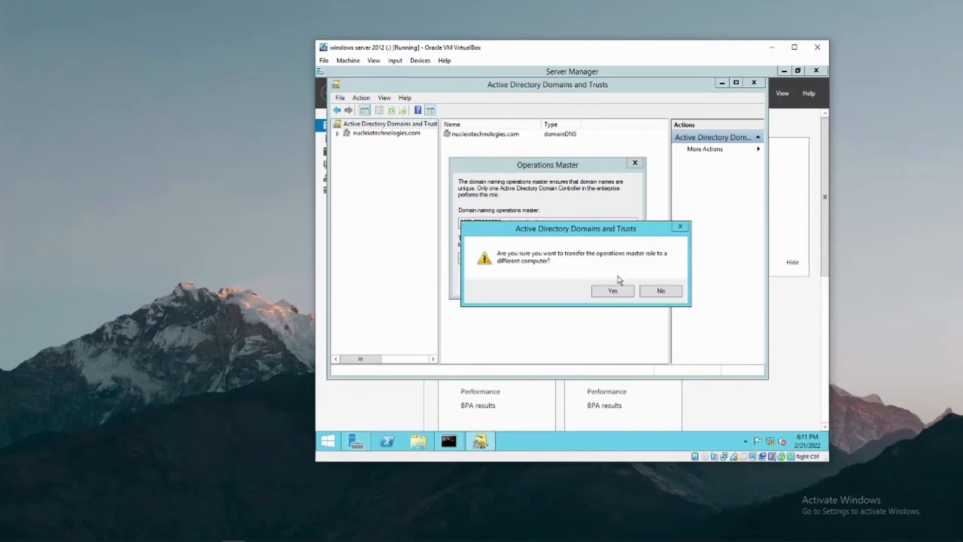
left_click(614, 293)
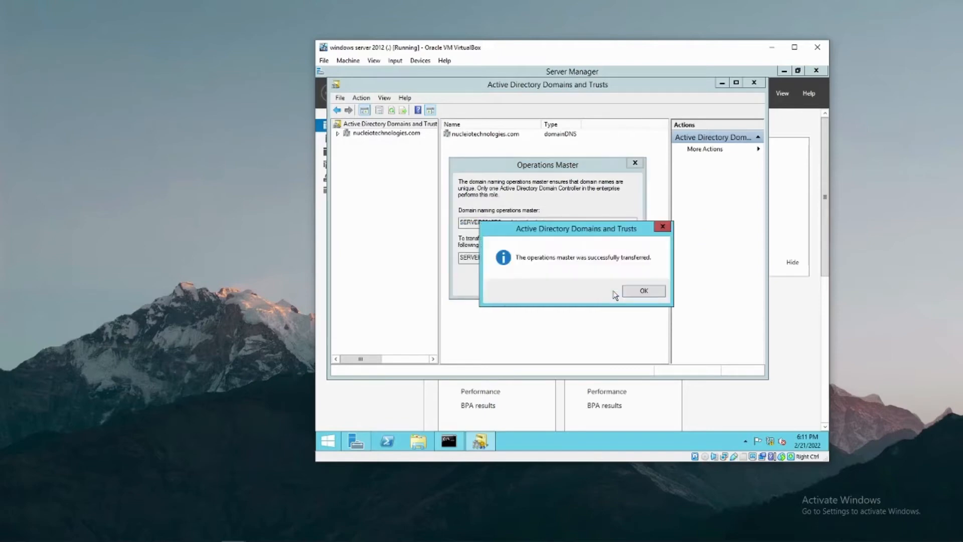
left_click(646, 294)
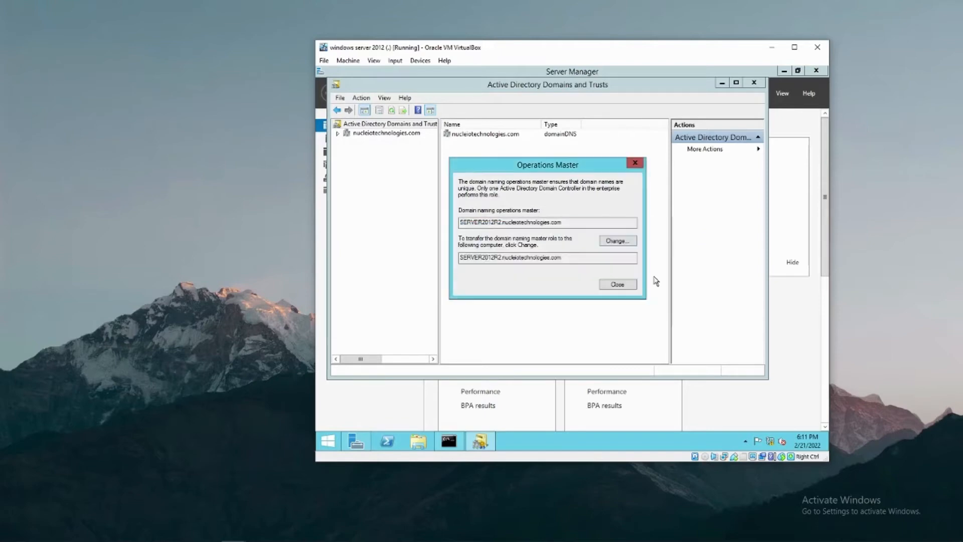
left_click(618, 284)
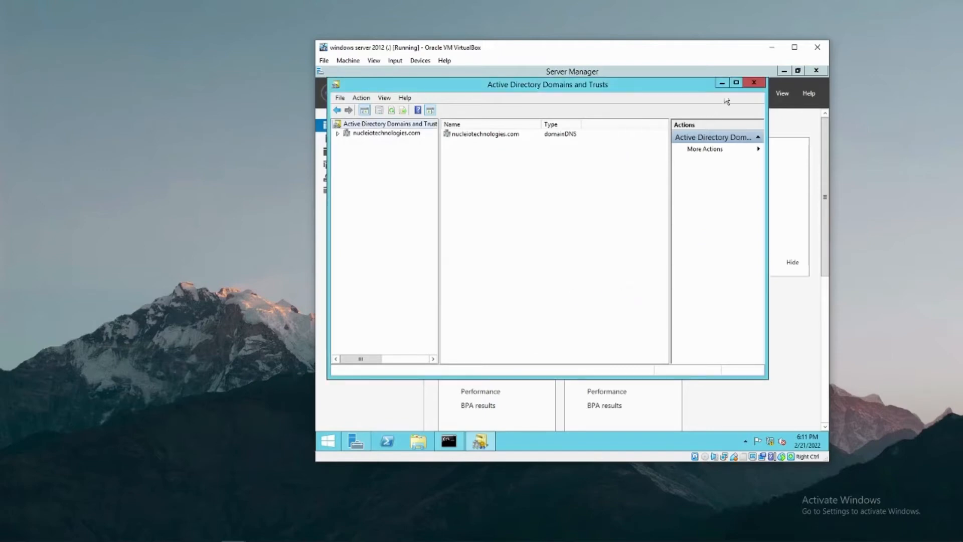
left_click(722, 83)
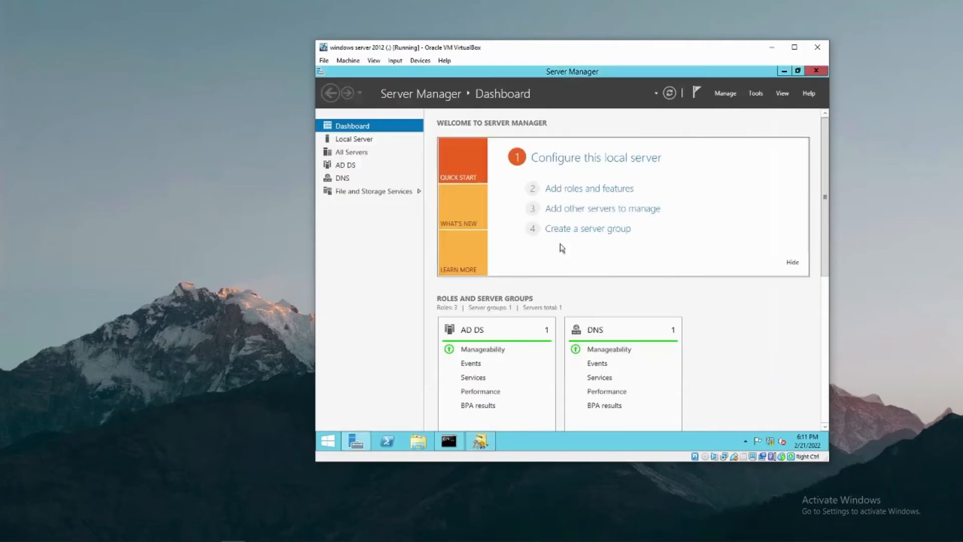
Run netdom query fsmo again in the Command Prompt and mark the Schema master entry in the output.
left_click(449, 442)
key("Up")
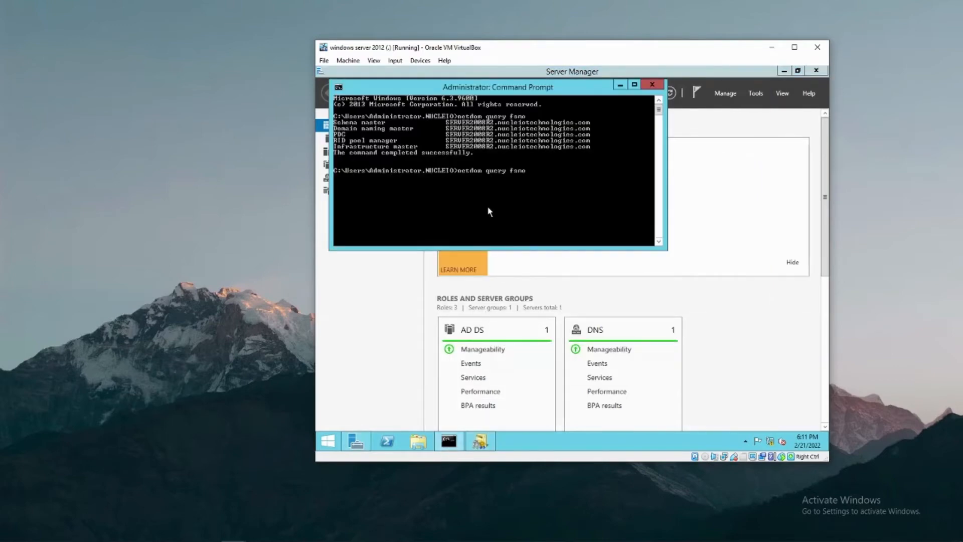
key("Return")
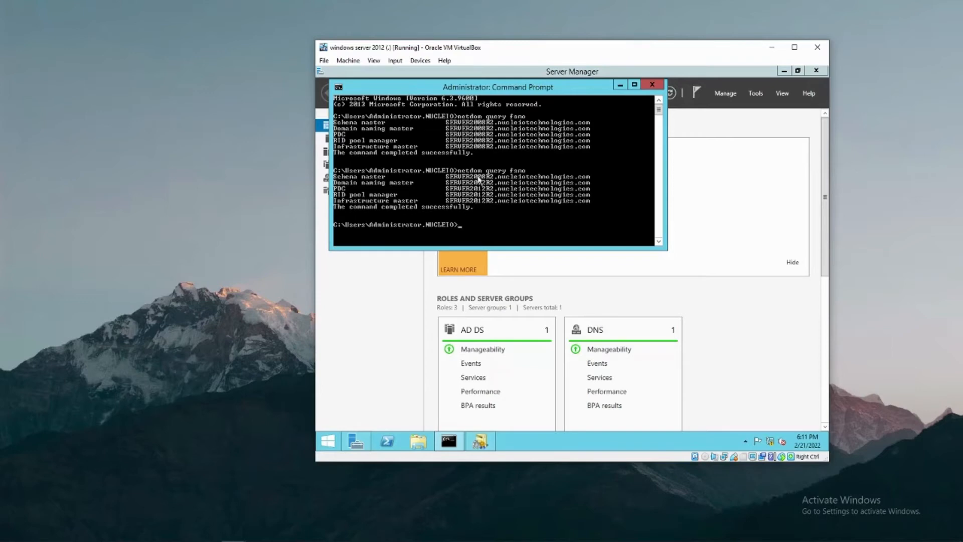
right_click(456, 176)
left_click(470, 185)
left_click_drag(442, 177, 341, 182)
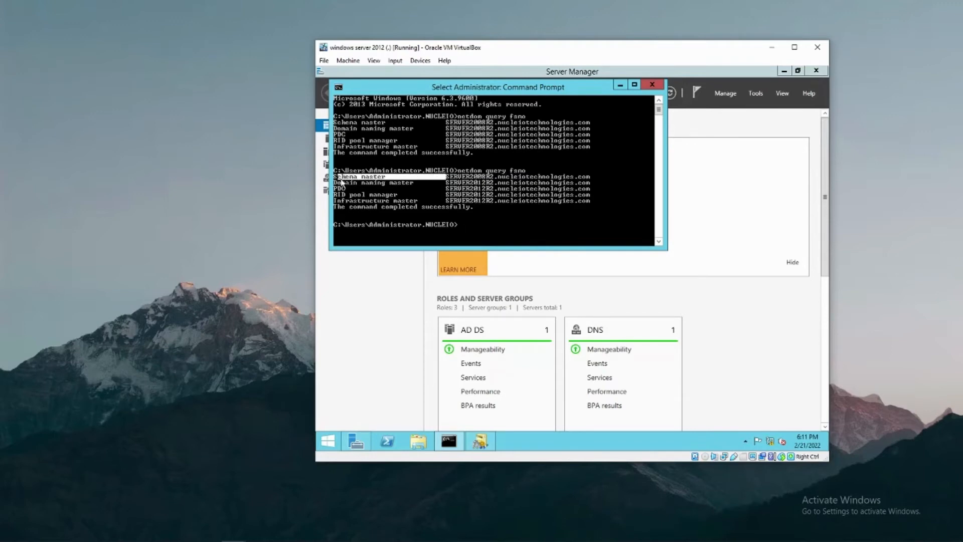
Minimise the Command Prompt and Server Manager windows to clear the desktop.
left_click(620, 87)
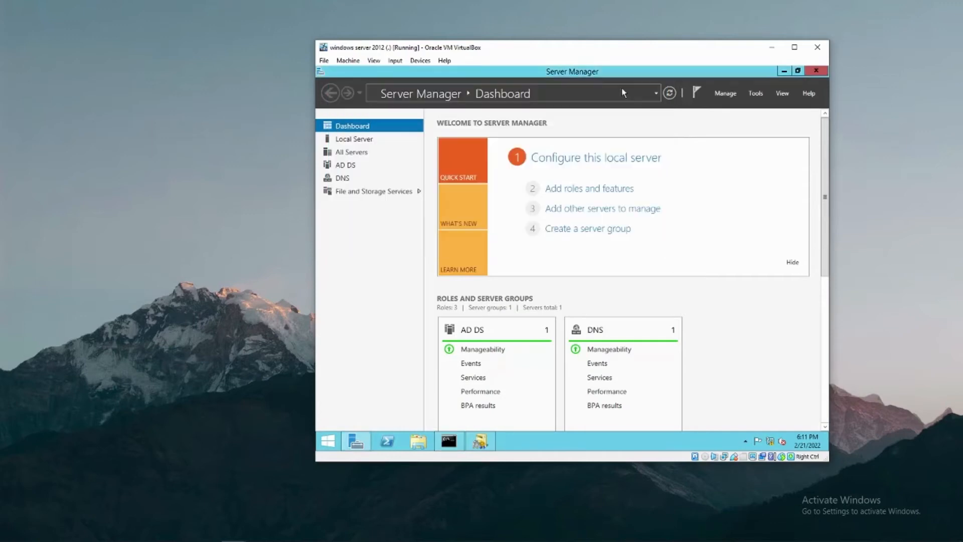
left_click(784, 71)
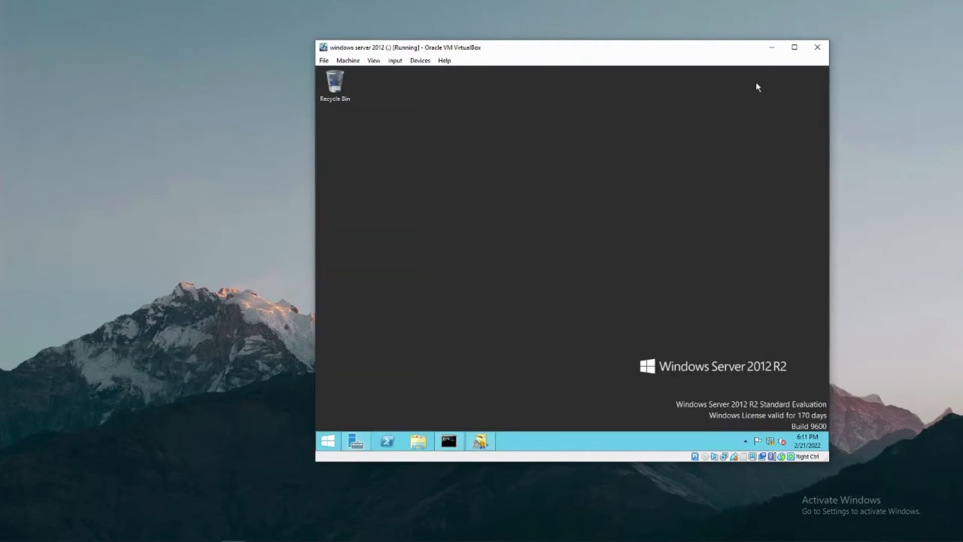
right_click(501, 206)
left_click(517, 235)
Register the Active Directory Schema library from the Command Prompt with regsvr32 schmmgmt.dll and dismiss the confirmation.
left_click(449, 441)
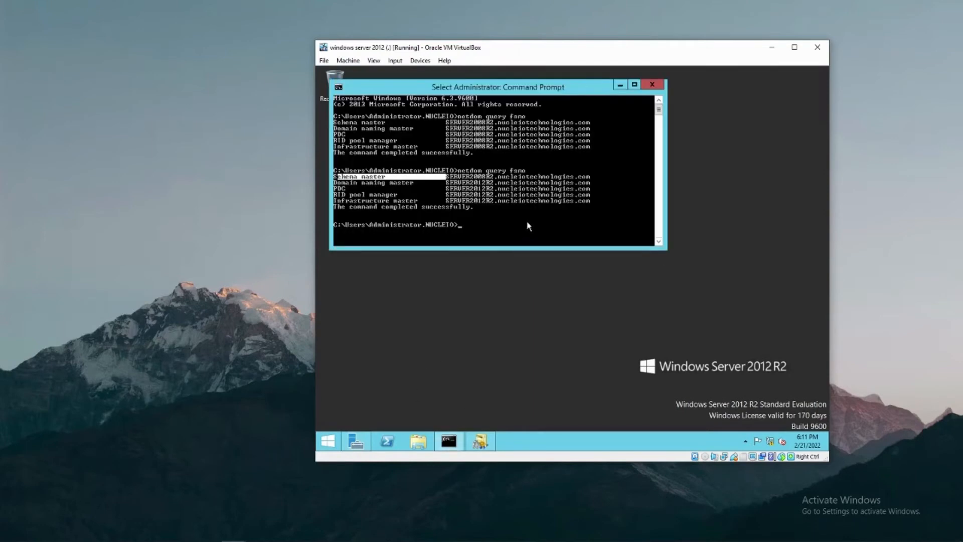
scroll(529, 226, "down", 1)
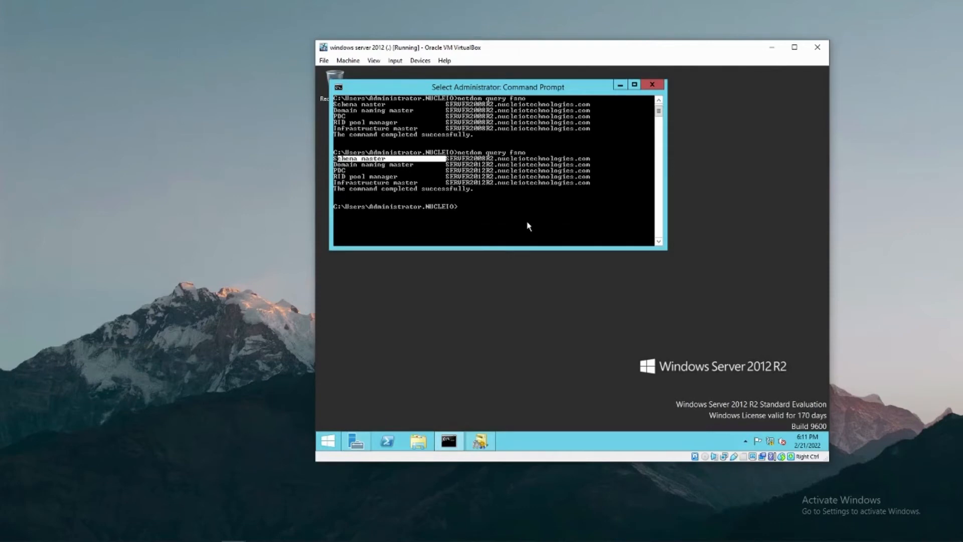
type("regsv")
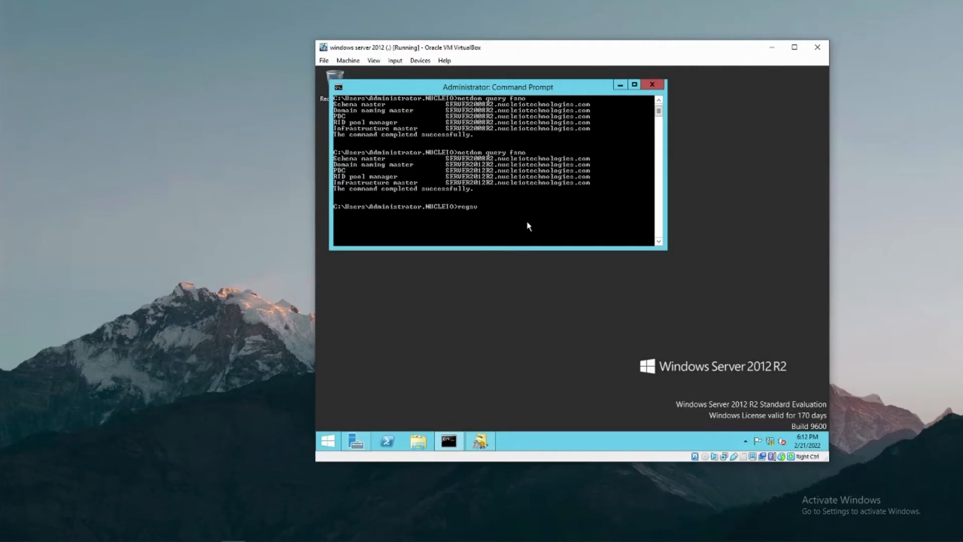
type("r32 schmmgmt.dll")
key("Return")
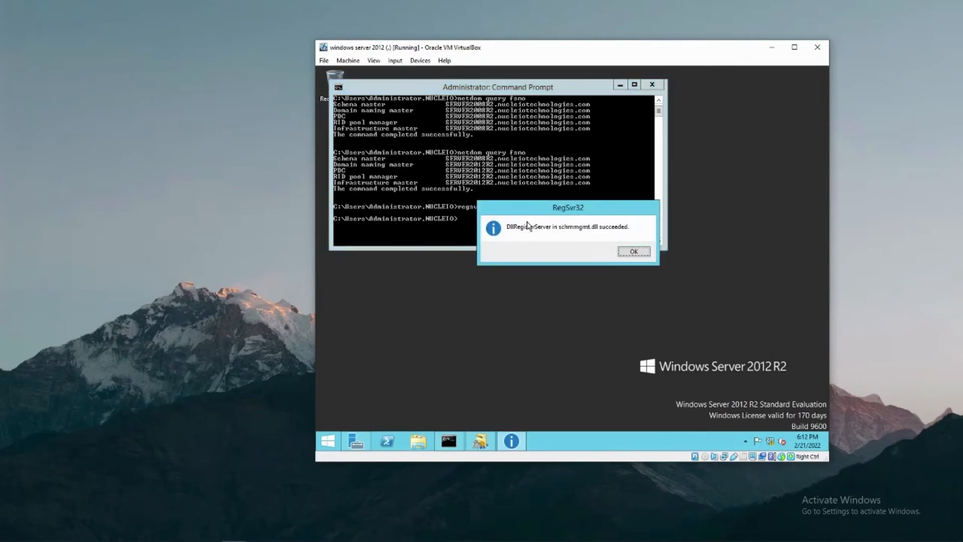
left_click(628, 253)
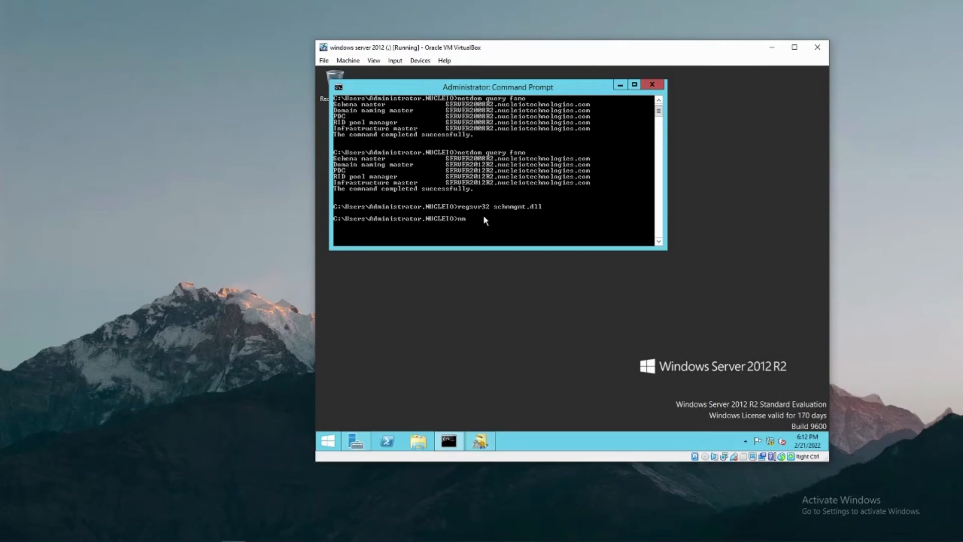
Launch mmc from the Command Prompt and add the Active Directory Schema snap-in to the empty console.
key("Return")
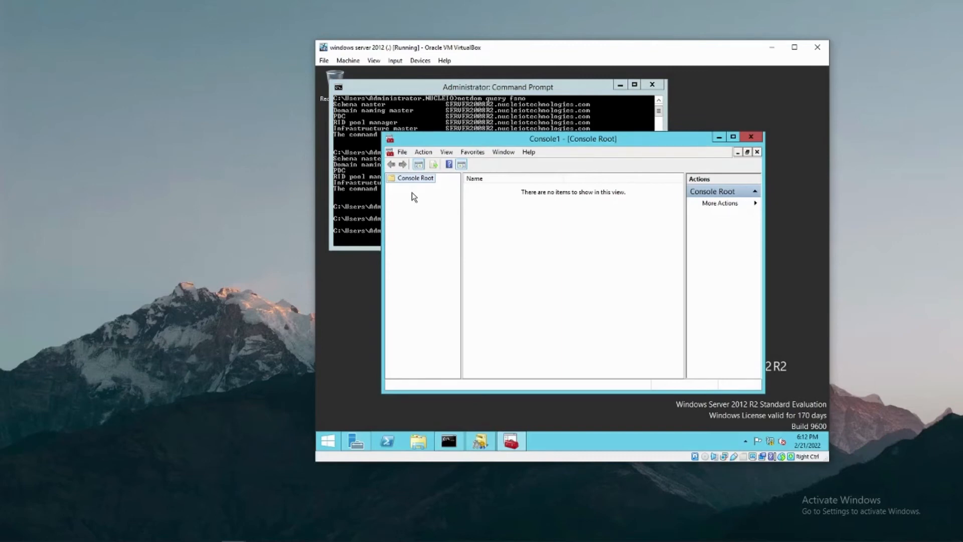
left_click(402, 153)
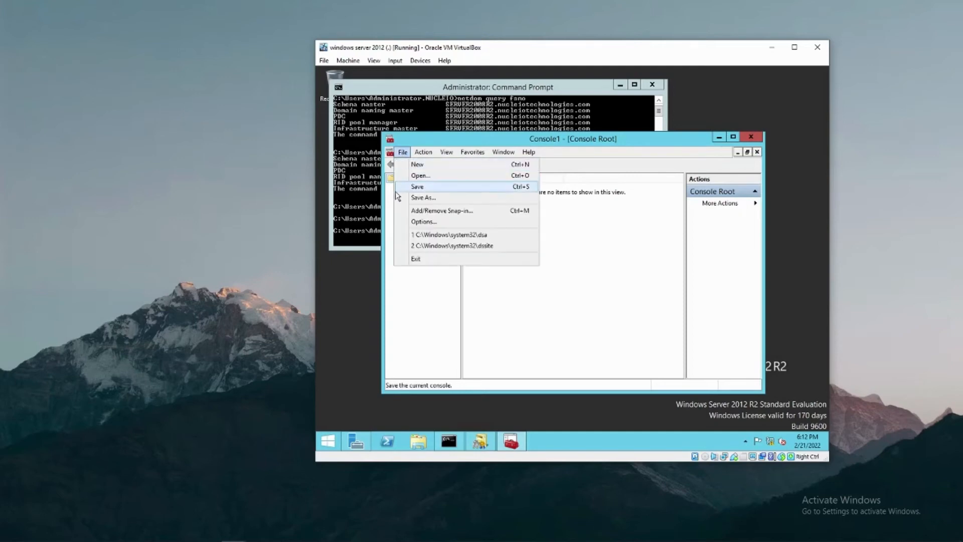
left_click(391, 198)
left_click(403, 152)
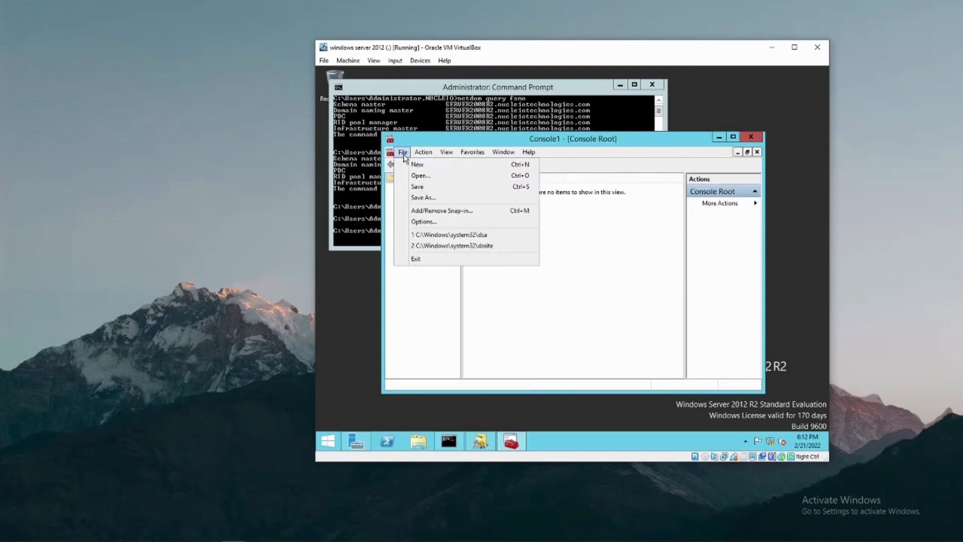
left_click(439, 211)
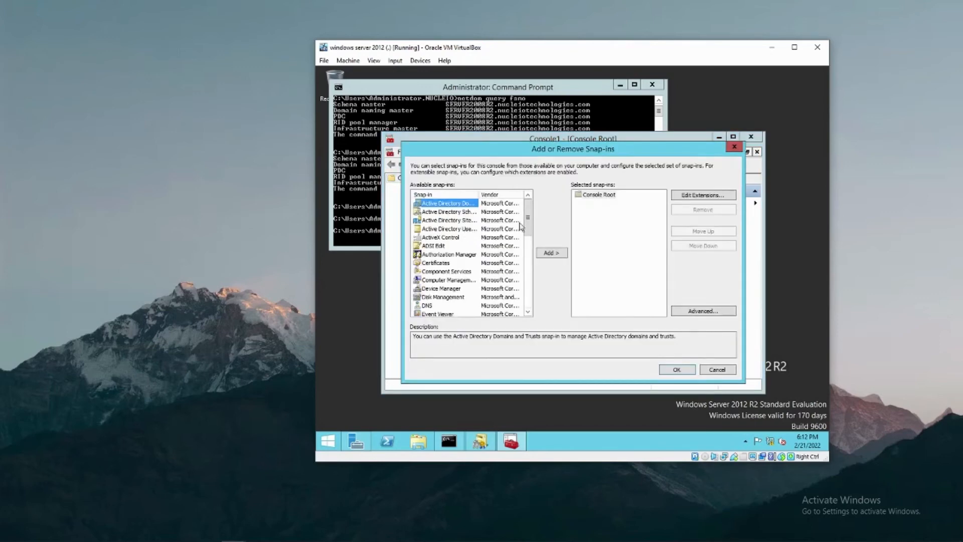
double_click(478, 195)
left_click(475, 213)
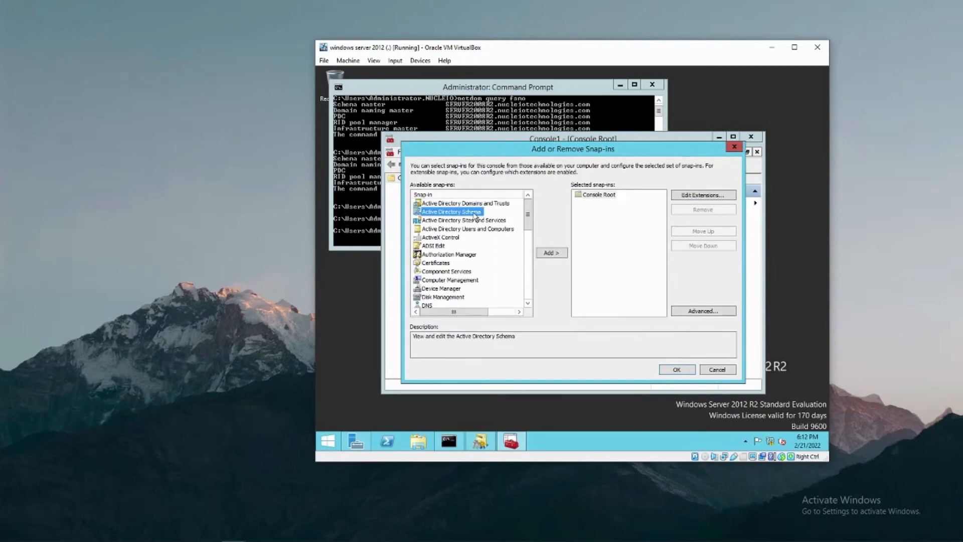
left_click(553, 252)
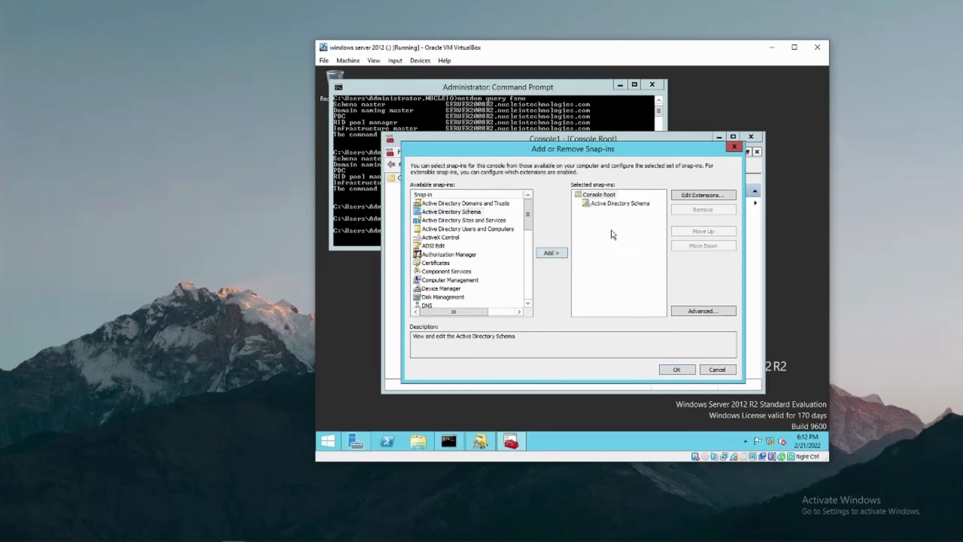
left_click(675, 369)
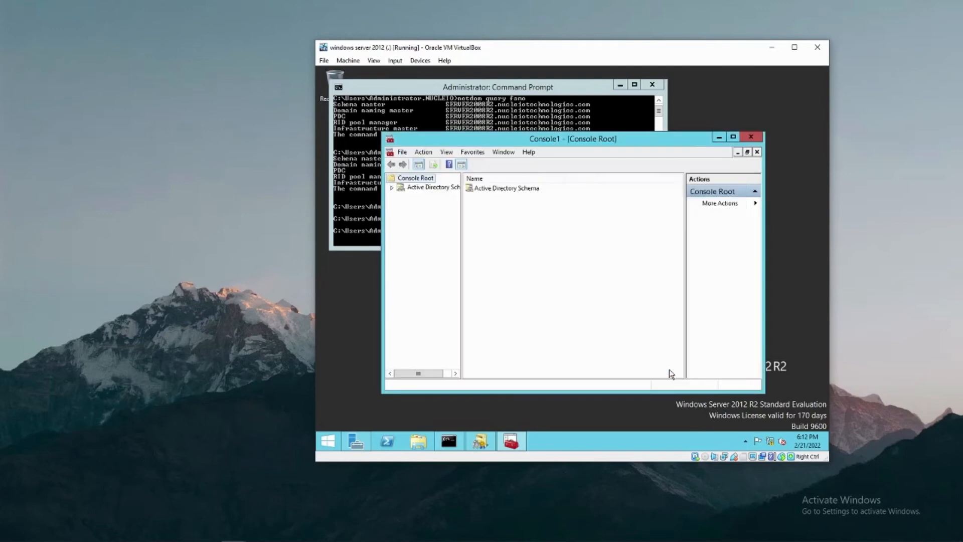
Change the Active Directory Schema snap-in's domain controller to SERVER2012R2.nucleiotechnologies.com and acknowledge the notice.
left_click(416, 188)
right_click(423, 190)
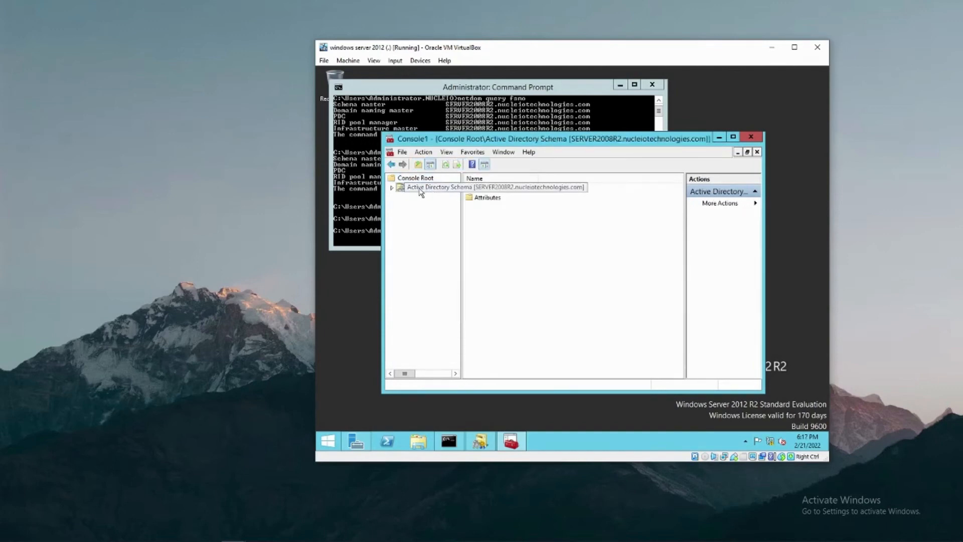
right_click(419, 189)
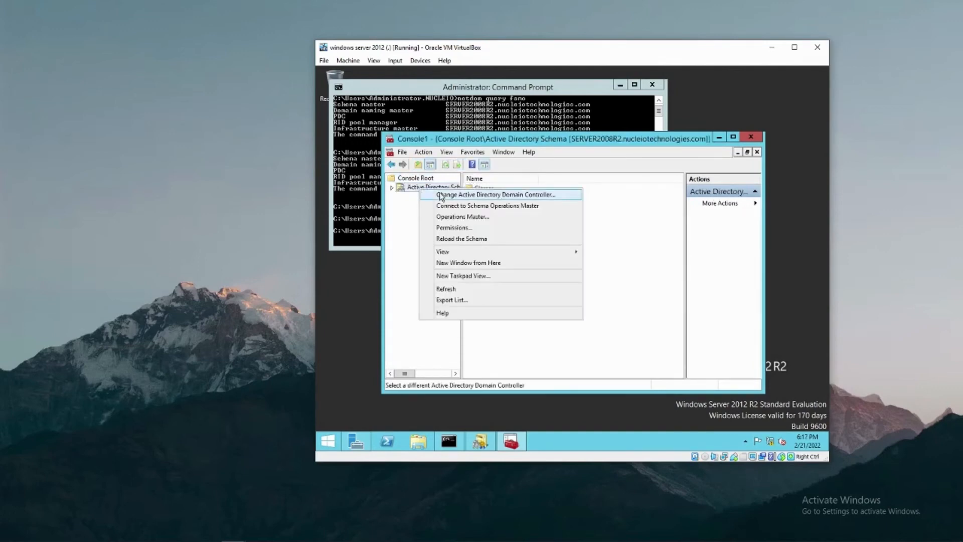
left_click(442, 195)
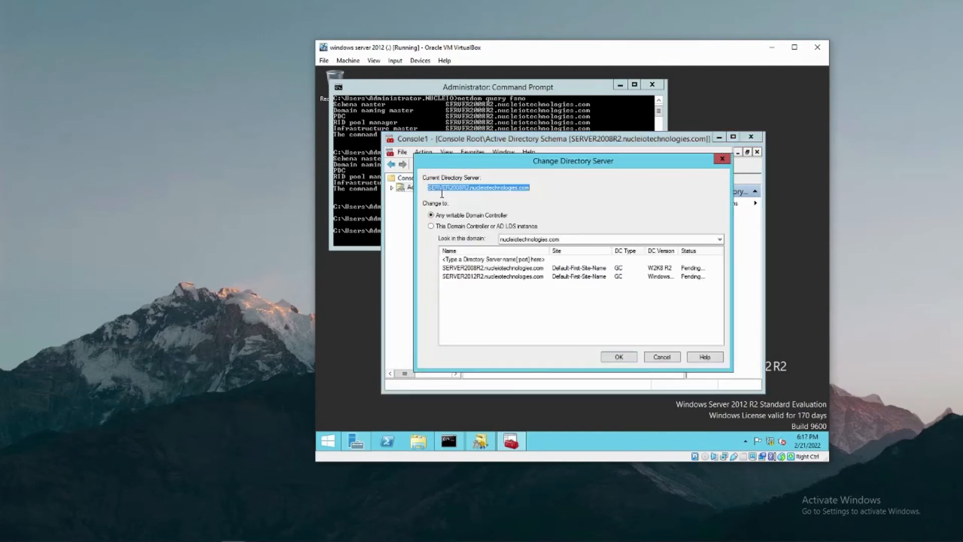
left_click(502, 277)
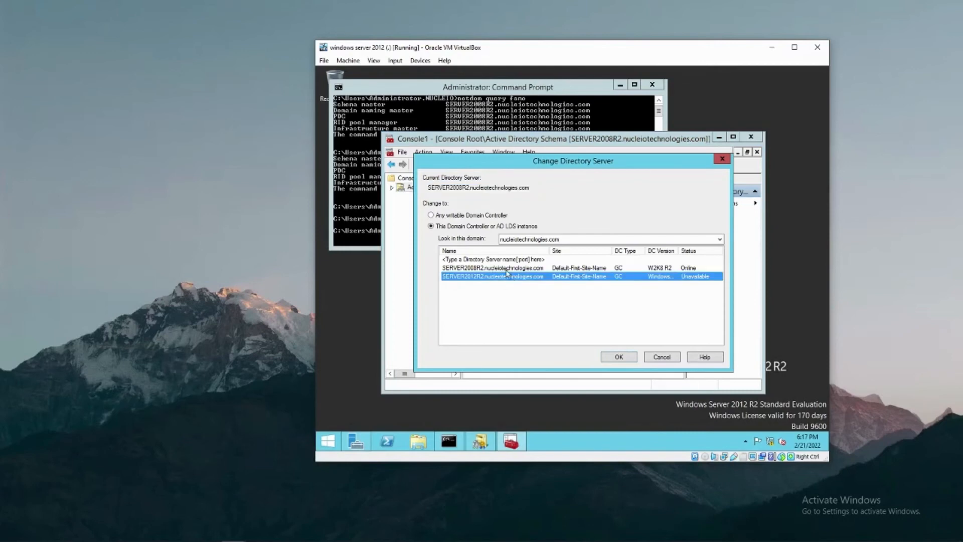
left_click(619, 357)
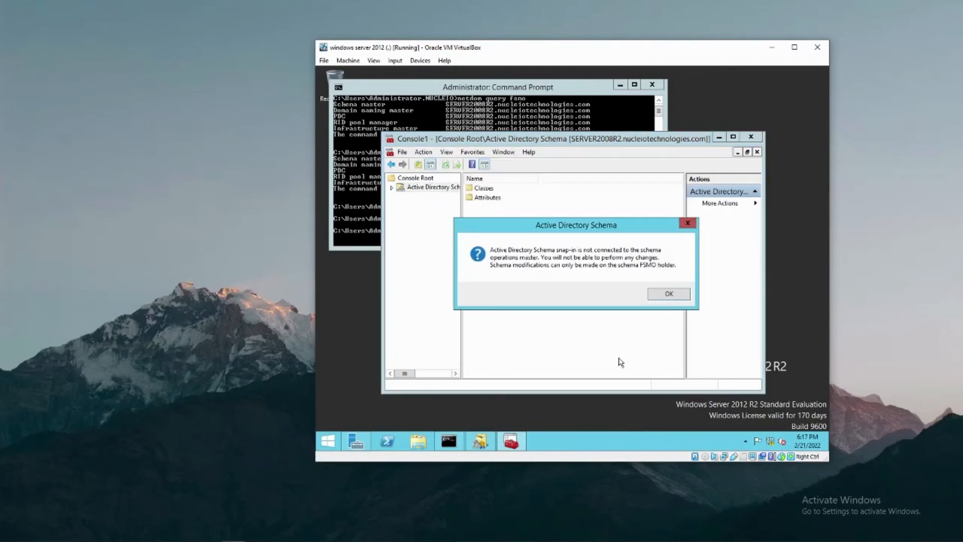
left_click(667, 294)
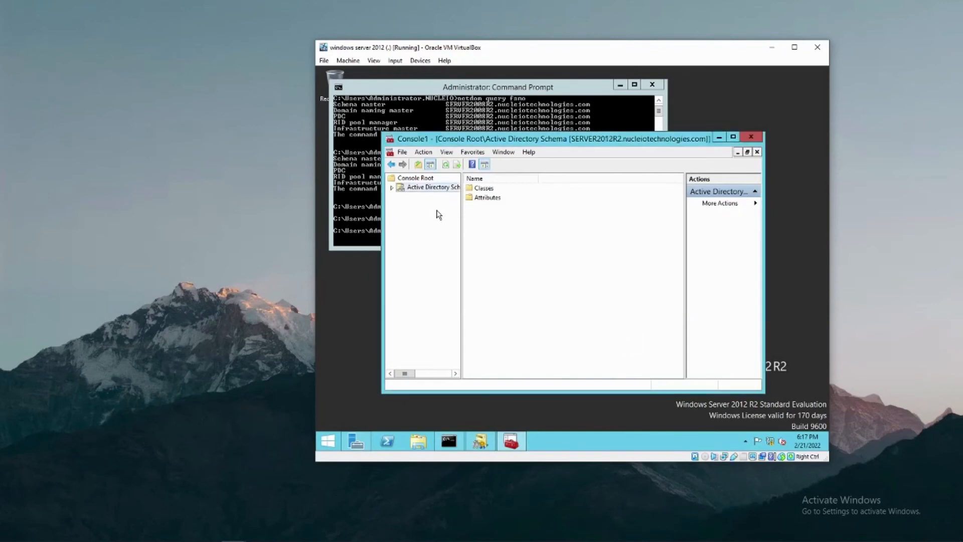
Transfer the schema master role to SERVER2012R2.nucleiotechnologies.com and close the Change Schema Master dialog.
right_click(429, 188)
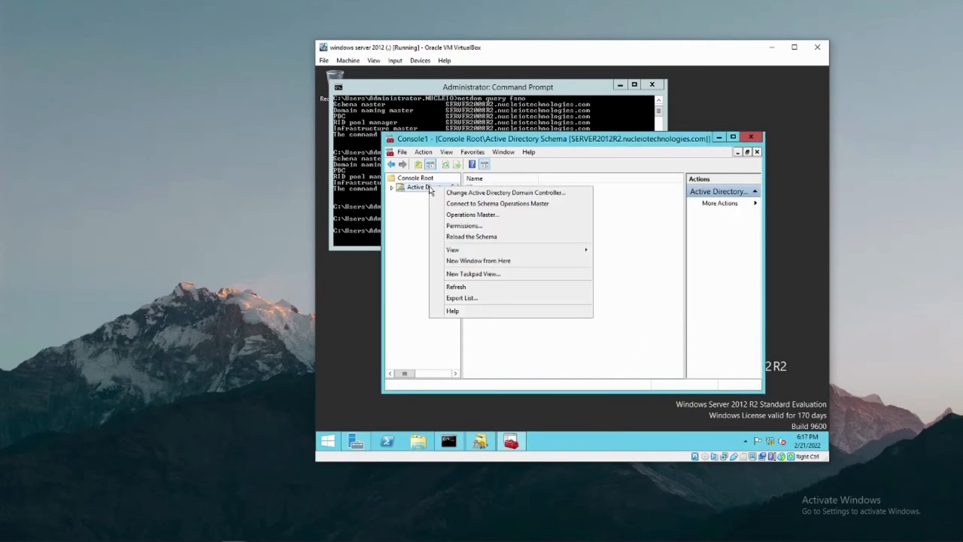
left_click(472, 214)
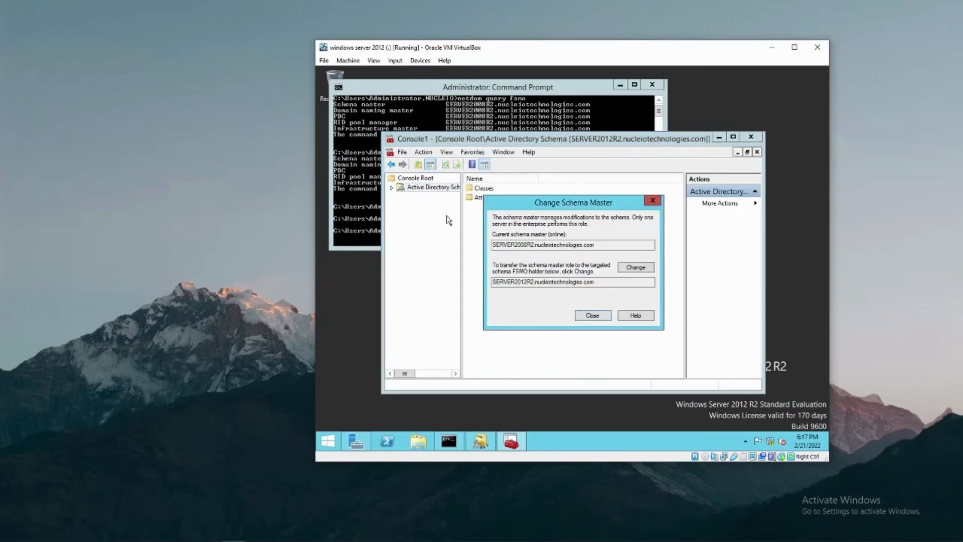
left_click(631, 272)
left_click(603, 289)
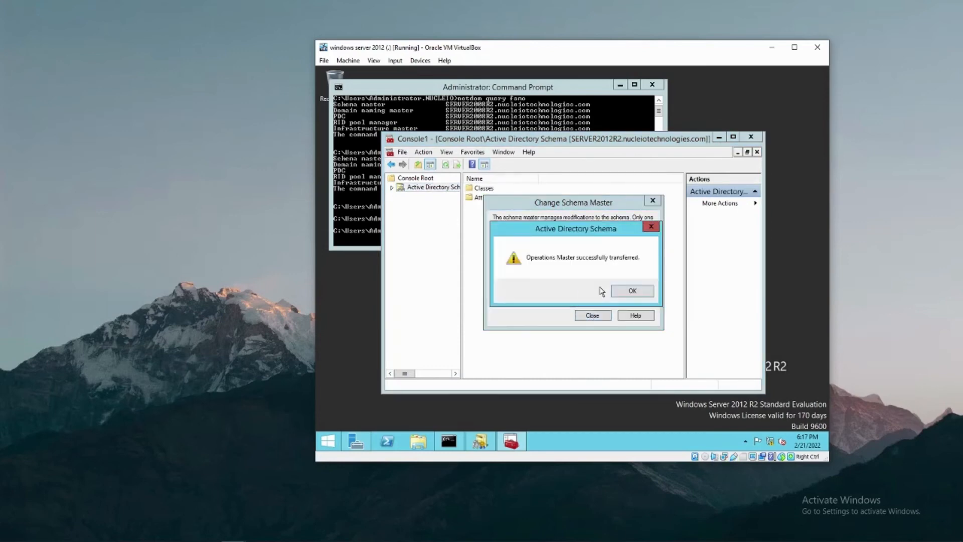
left_click(623, 294)
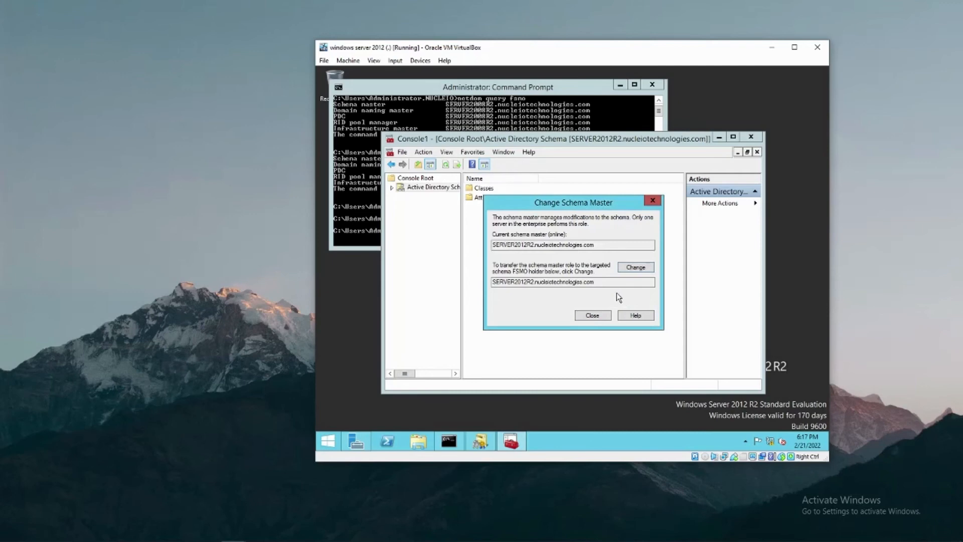
left_click(588, 316)
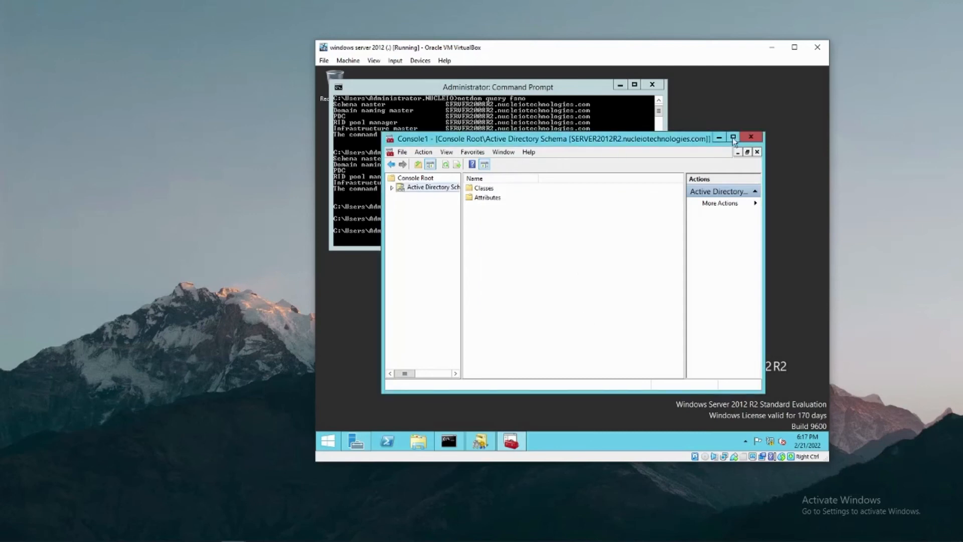
Close the Active Directory Schema console without saving its settings.
left_click(749, 140)
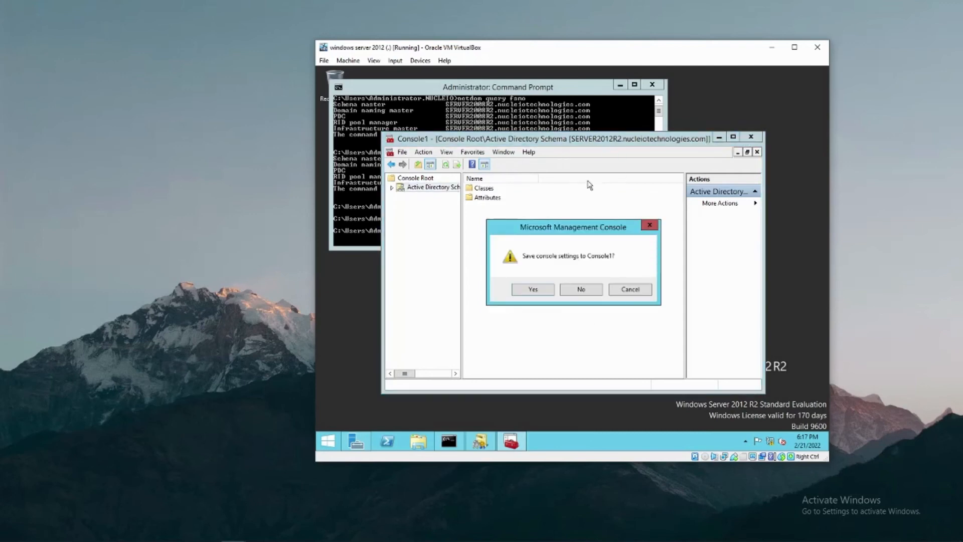
left_click(540, 289)
left_click(680, 354)
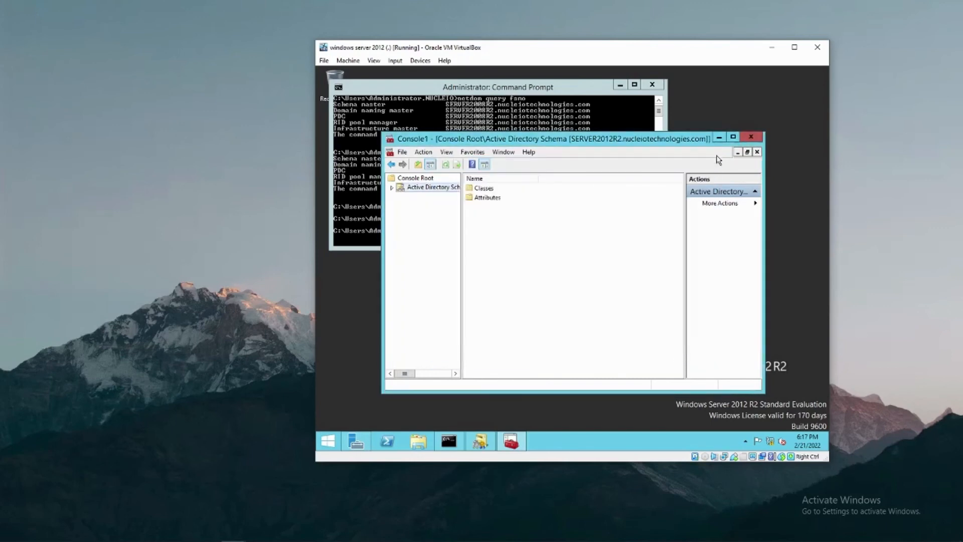
left_click(720, 136)
left_click(511, 441)
left_click(751, 136)
left_click(590, 289)
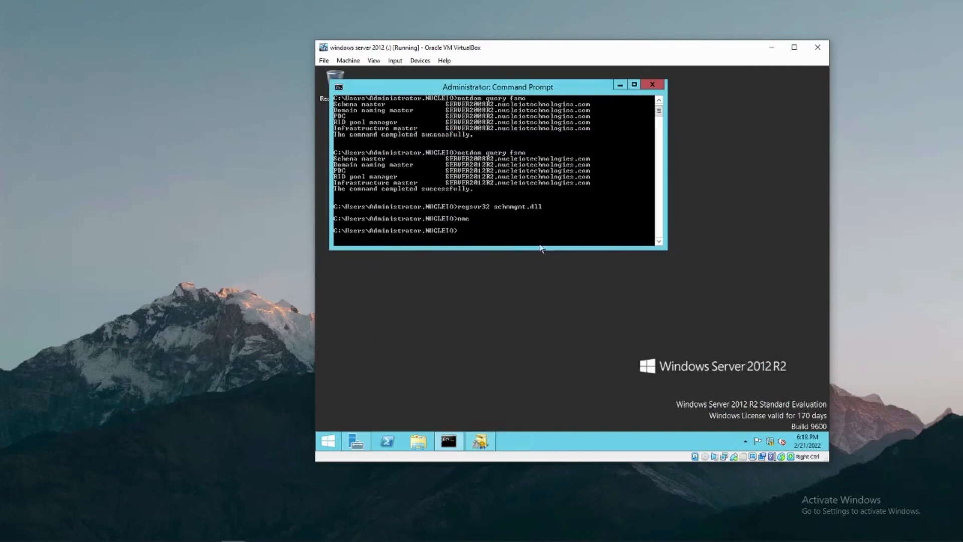
Rerun netdom query fsmo on the 2012 R2 server and check the holder listed for each role.
key("Up")
key("Up")
key("Up")
key("Return")
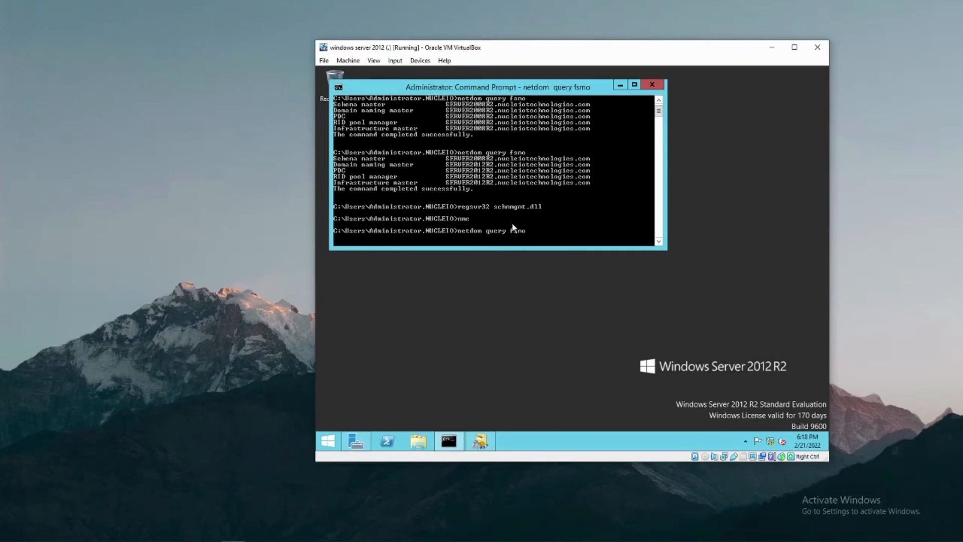
scroll(514, 200, "down", 2)
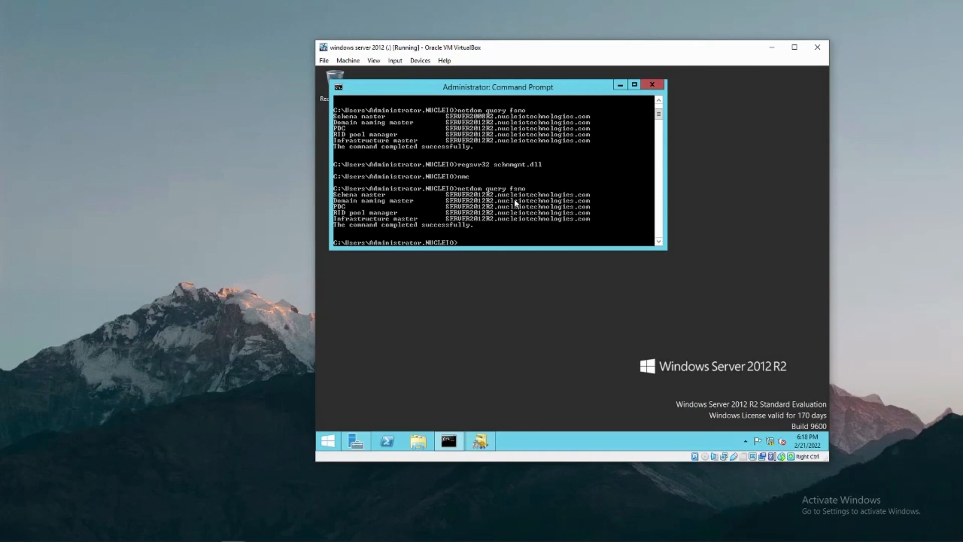
right_click(459, 189)
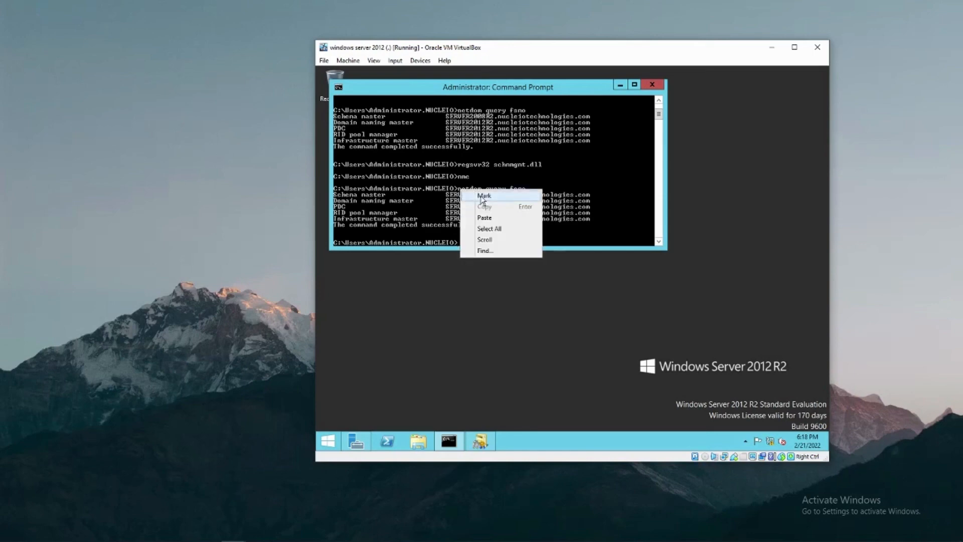
left_click(483, 197)
left_click_drag(438, 194, 477, 213)
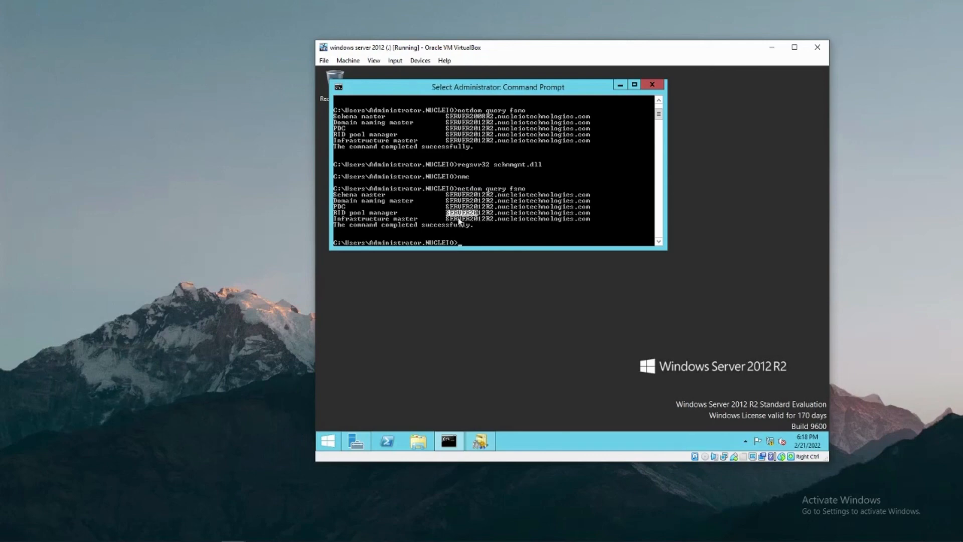
left_click(600, 218)
Switch to the Windows Server 2008 R2 virtual machine, open a Command Prompt and run netdom query fsmo.
left_click(234, 533)
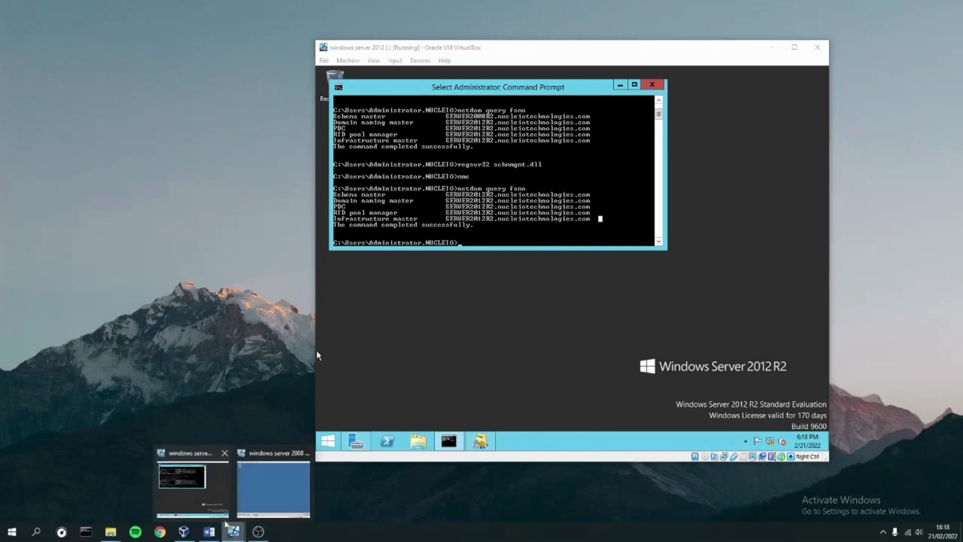
left_click(265, 493)
left_click(45, 412)
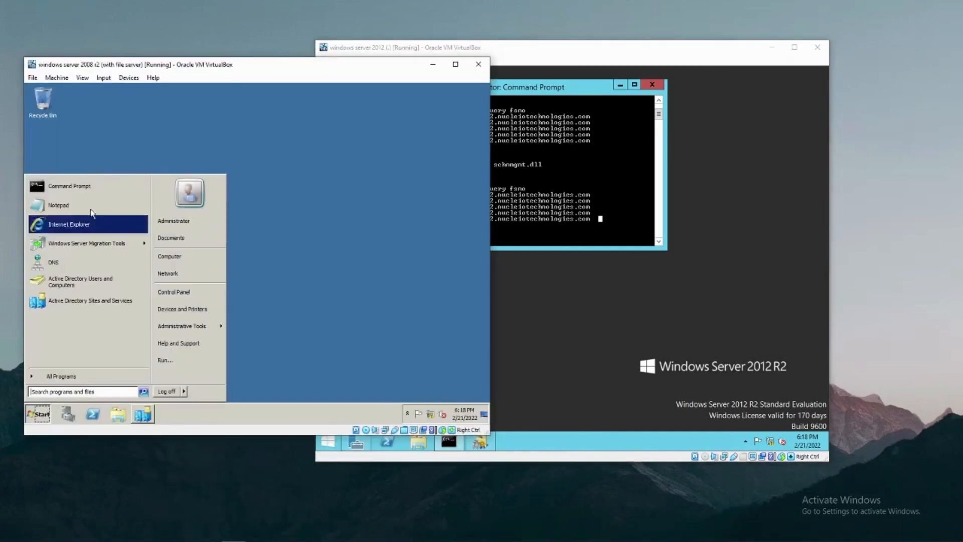
left_click(107, 190)
type("netdom query fsmo")
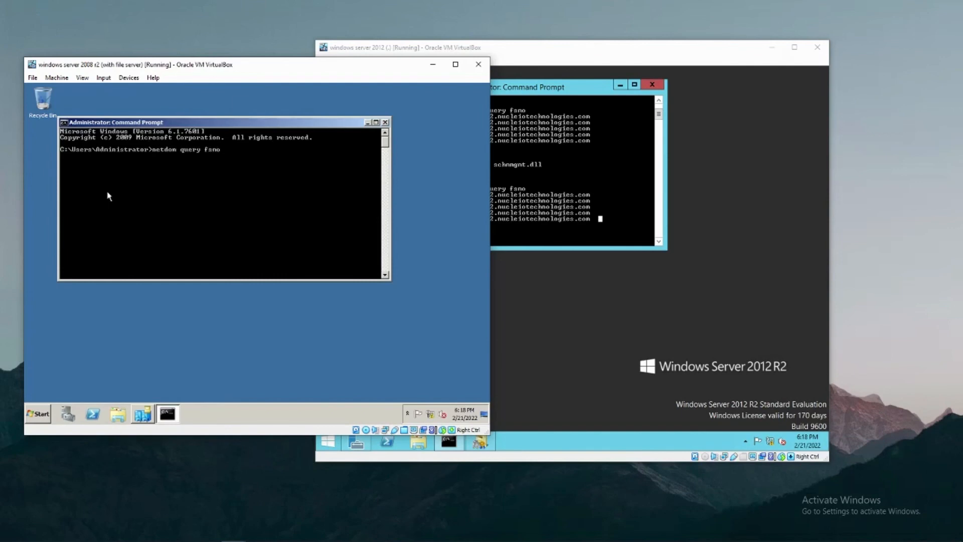
key("Return")
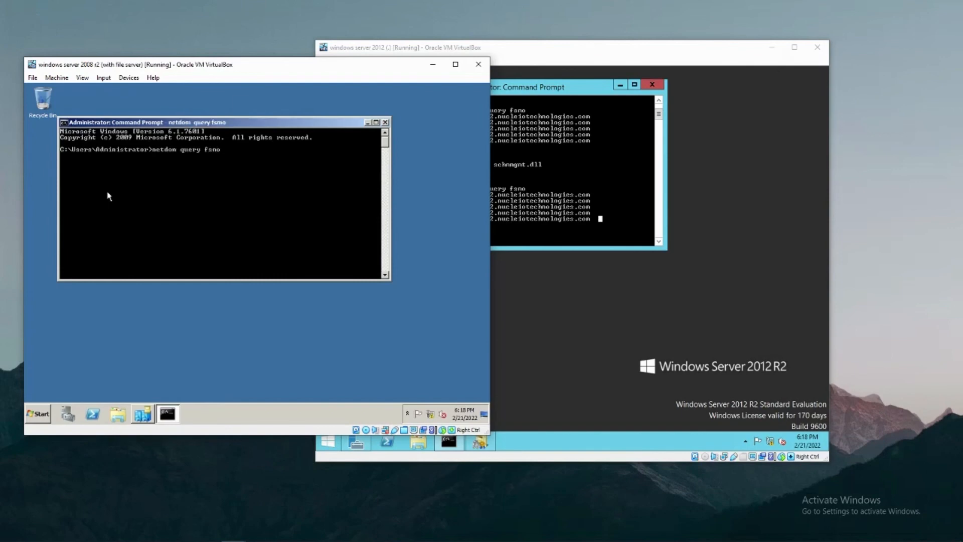